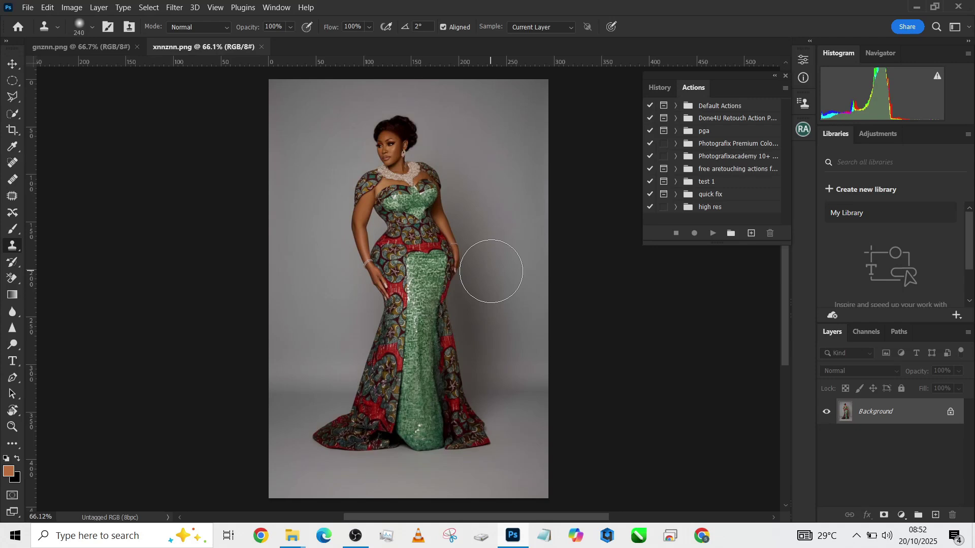
Set the Crop tool on the dress photo to the 4:5 (8:10) ratio preset
click(37, 45)
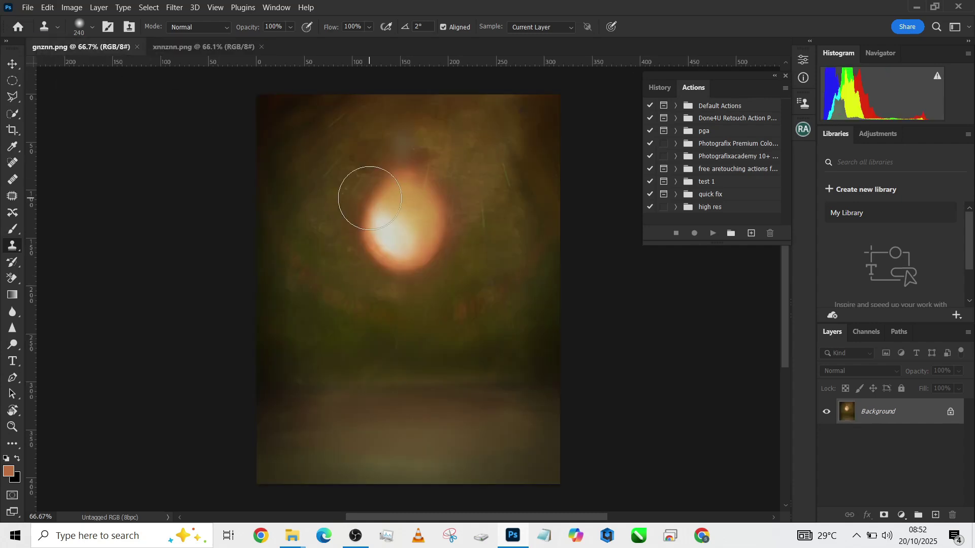
click(224, 47)
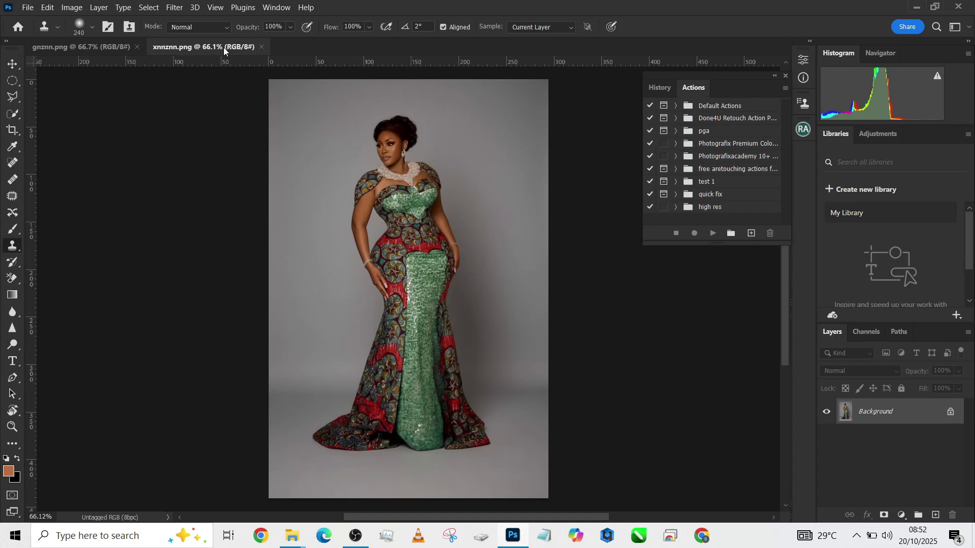
click(12, 130)
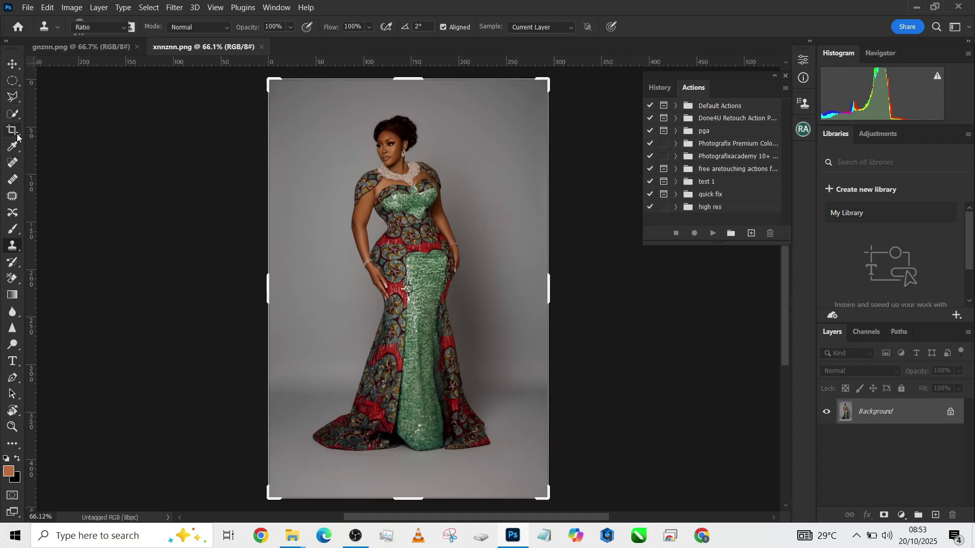
click(108, 27)
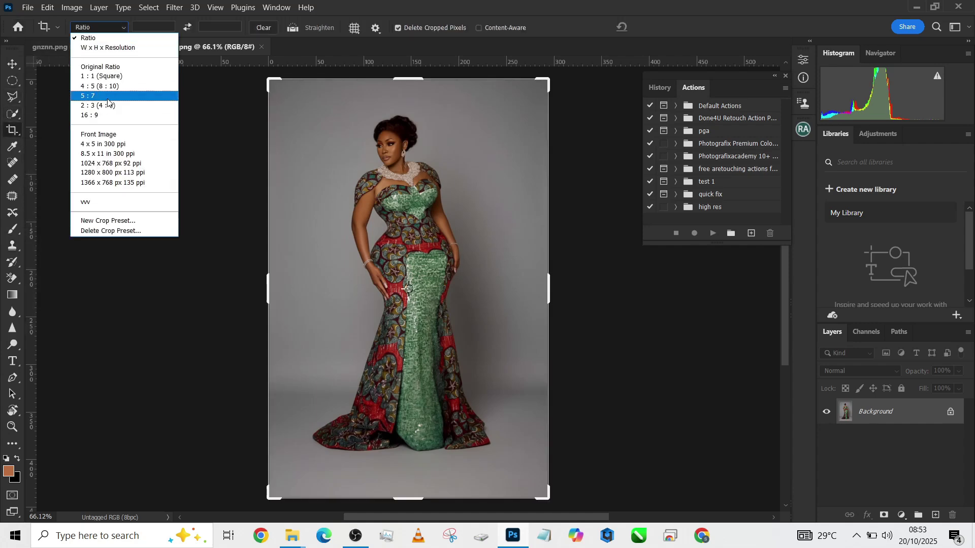
click(101, 86)
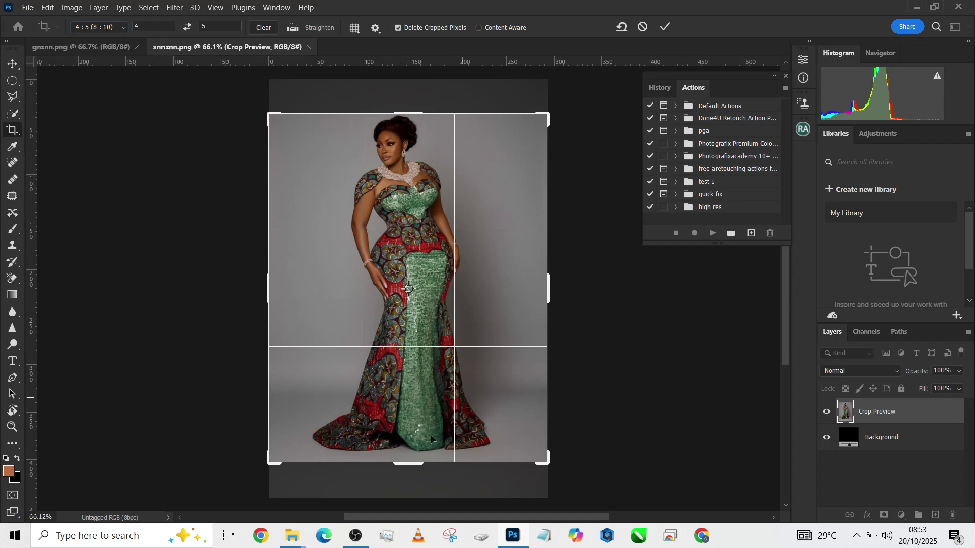
Extend the crop box above and below the photo and commit with Content-Aware fill
drag(405, 467, 407, 482)
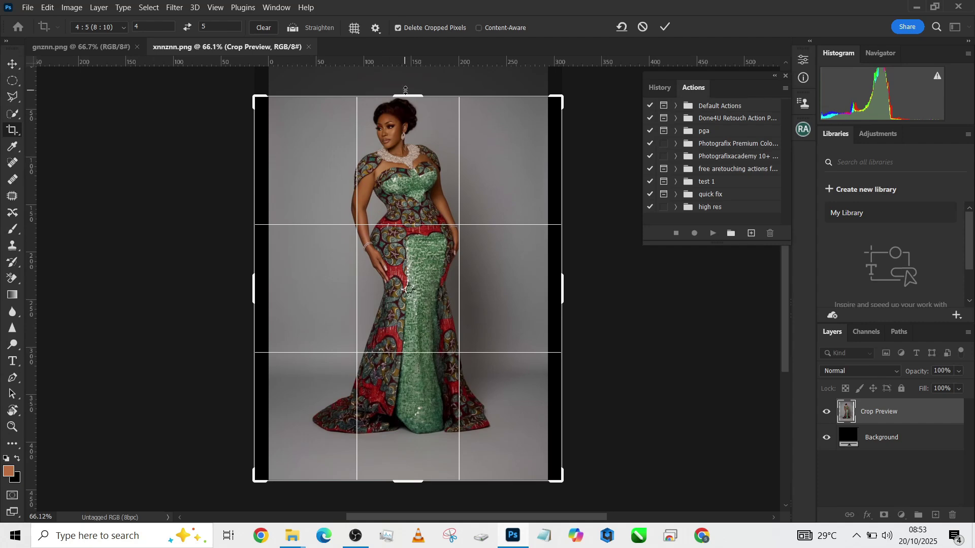
drag(405, 90, 408, 60)
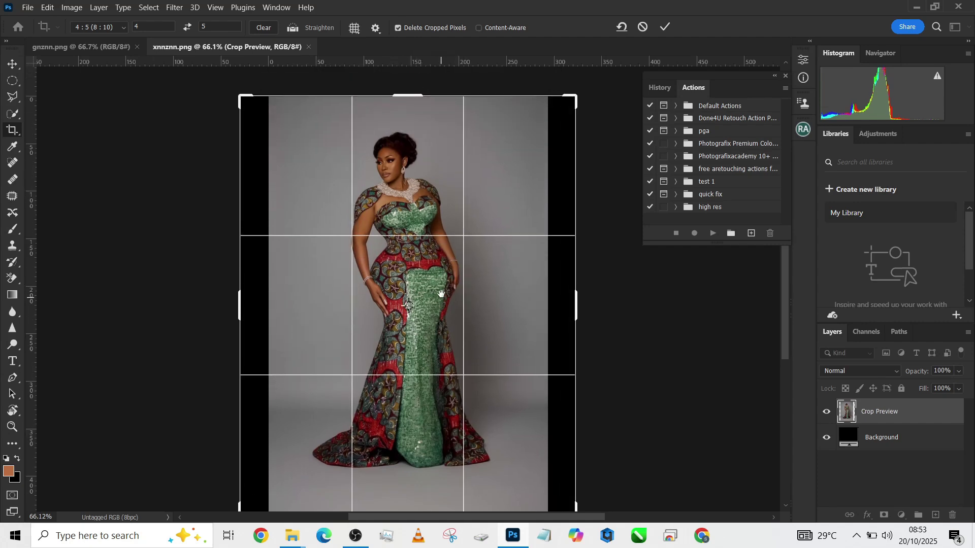
drag(435, 301, 435, 317)
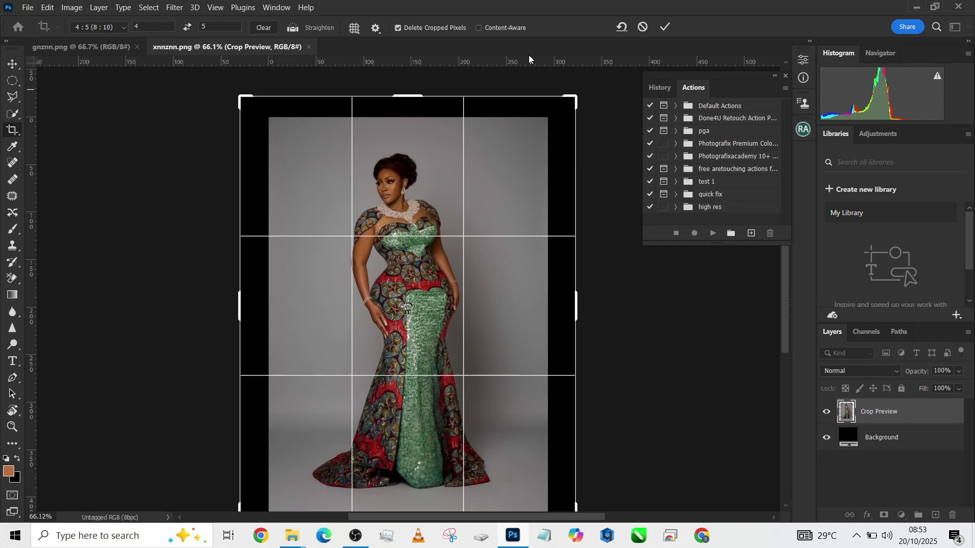
click(663, 28)
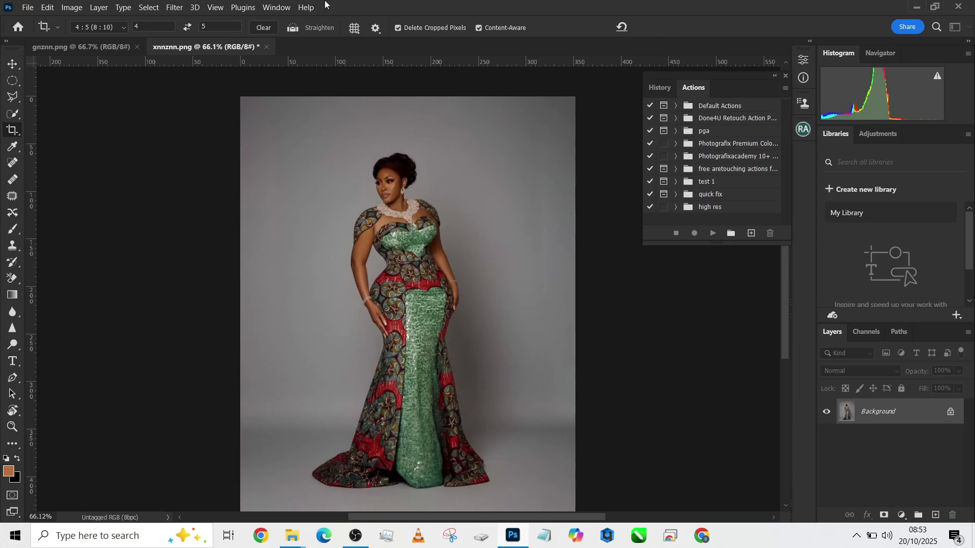
click(83, 48)
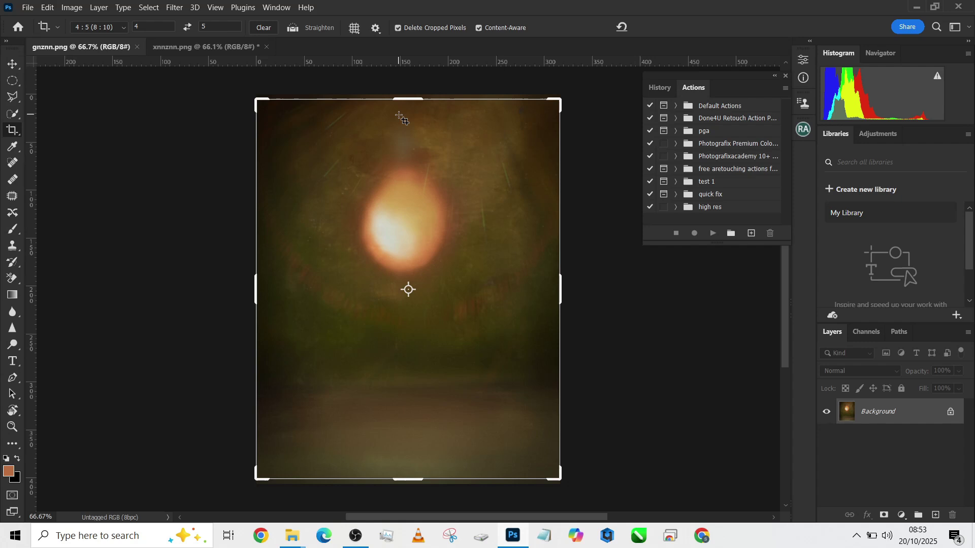
click(161, 46)
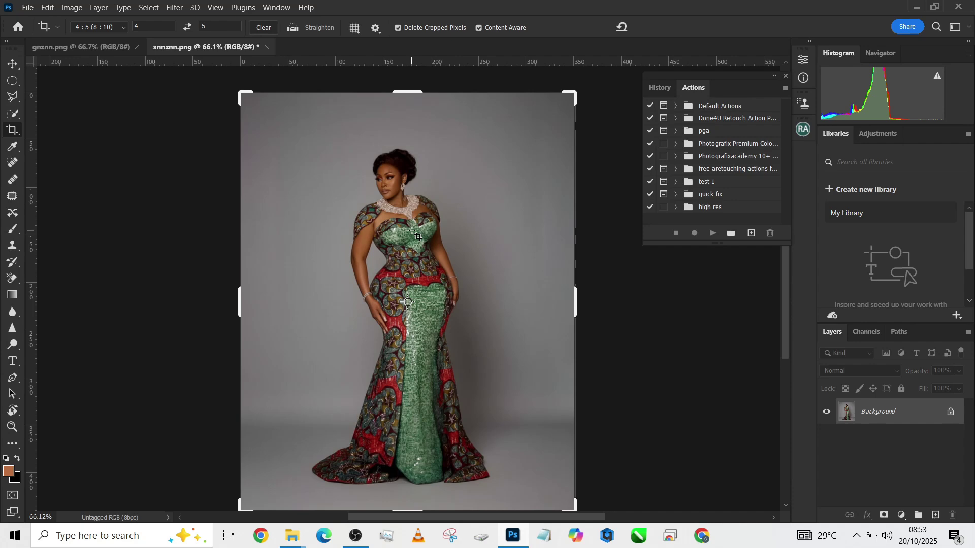
Invert the Quick Selection around the woman so only the grey backdrop is selected
click(9, 118)
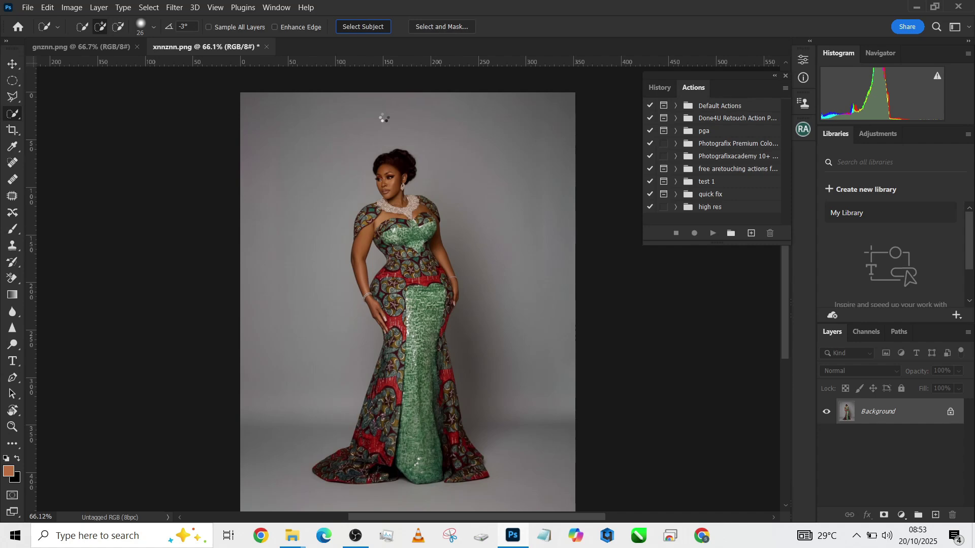
right_click(414, 285)
click(448, 302)
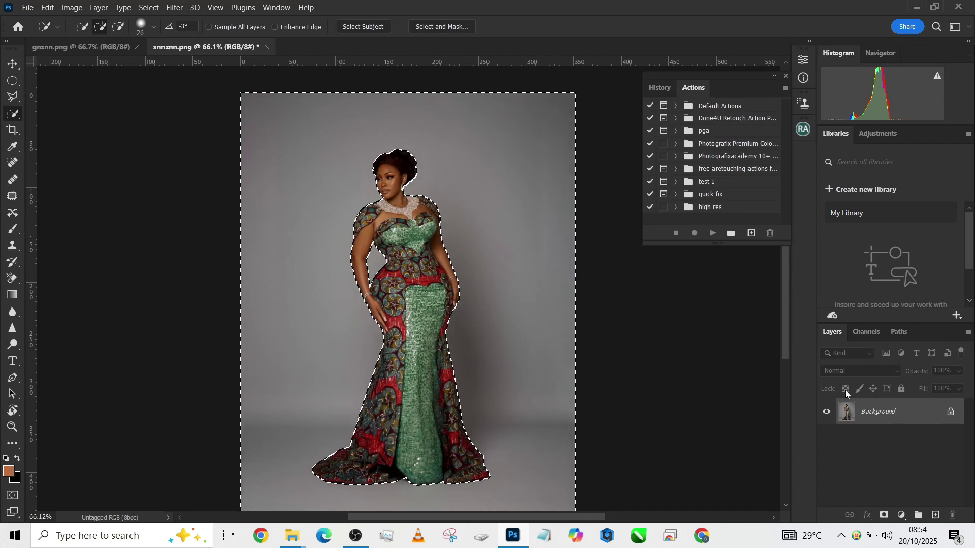
Duplicate the Background layer and cut the selected backdrop onto Layer 1 with Layer Via Cut
scroll(761, 379, down, 1)
drag(926, 416, 936, 515)
right_click(502, 261)
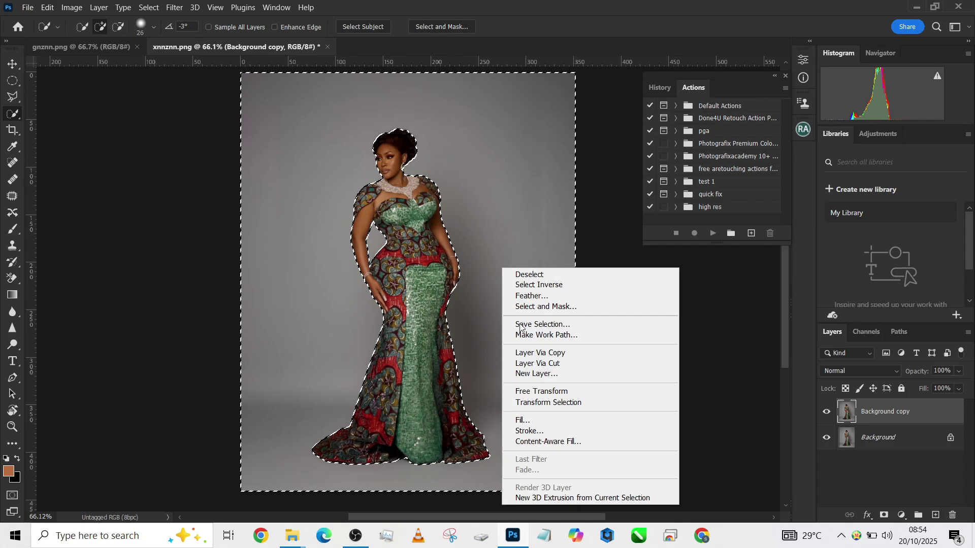
click(529, 361)
drag(462, 337, 446, 361)
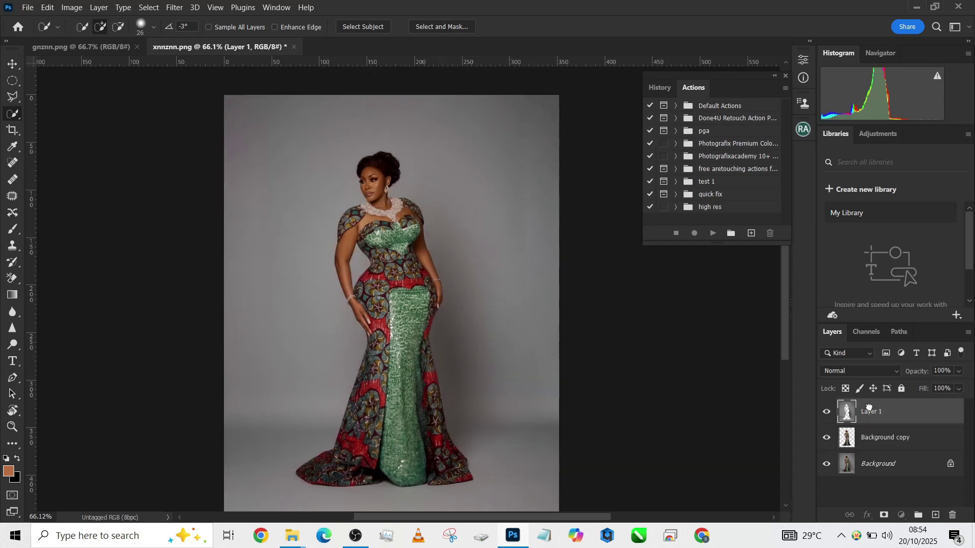
Move Background copy above Layer 1 and select Layer 1
drag(871, 442, 874, 409)
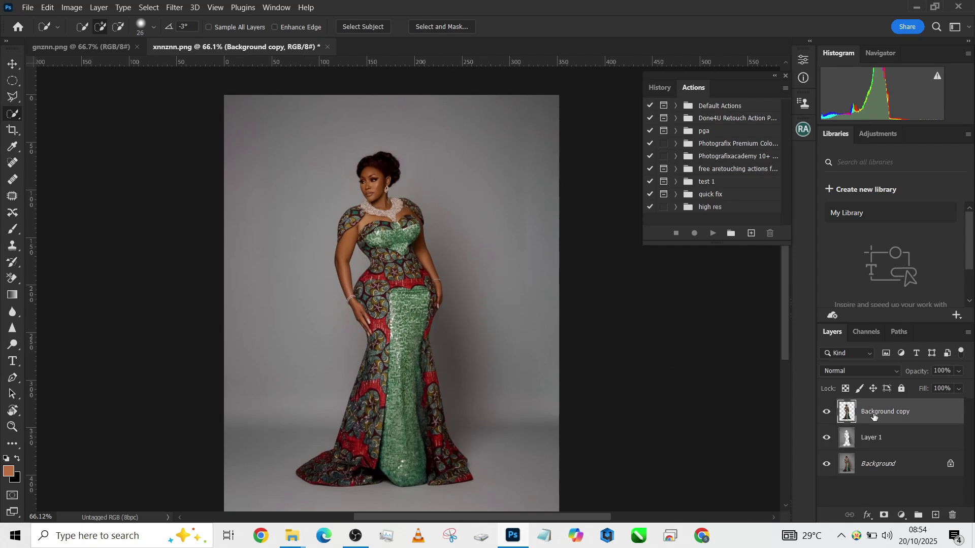
click(874, 439)
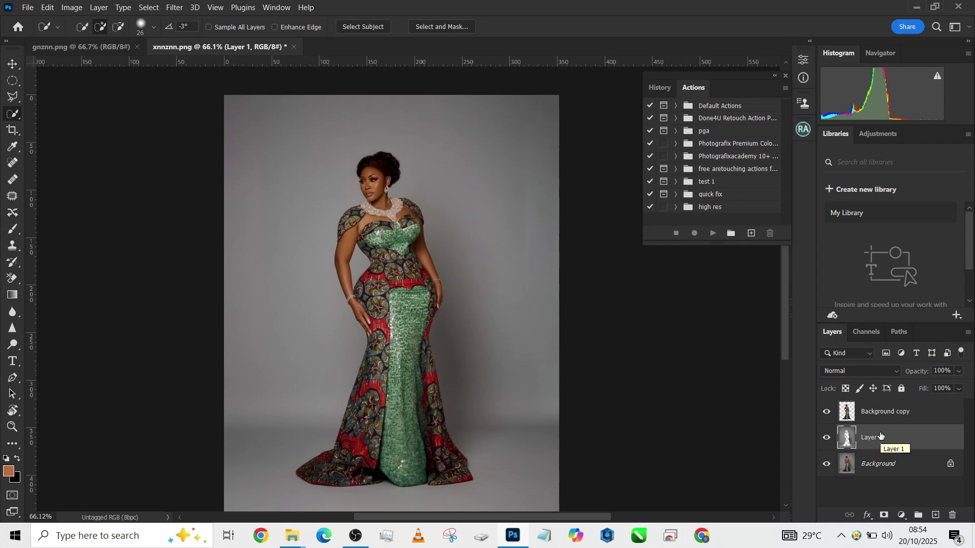
click(884, 468)
click(884, 444)
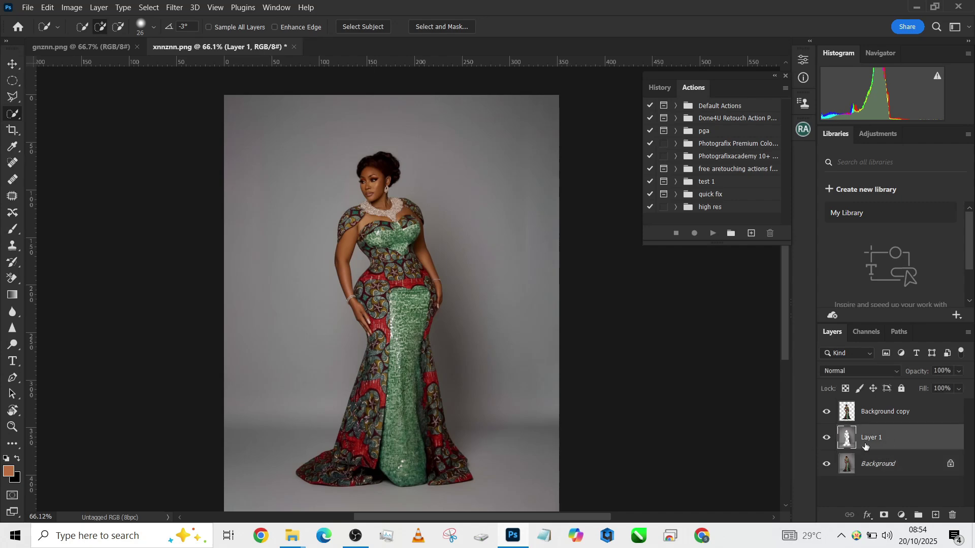
click(858, 463)
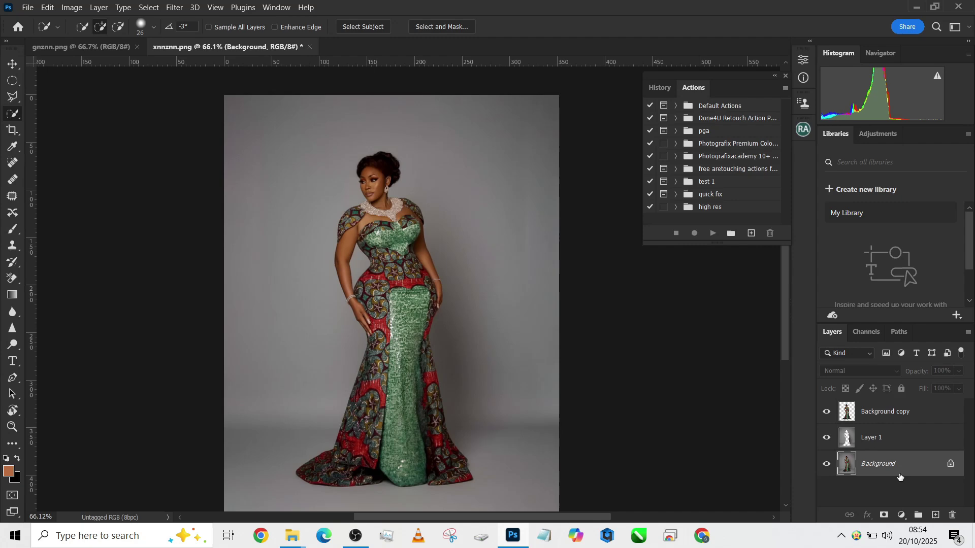
click(879, 449)
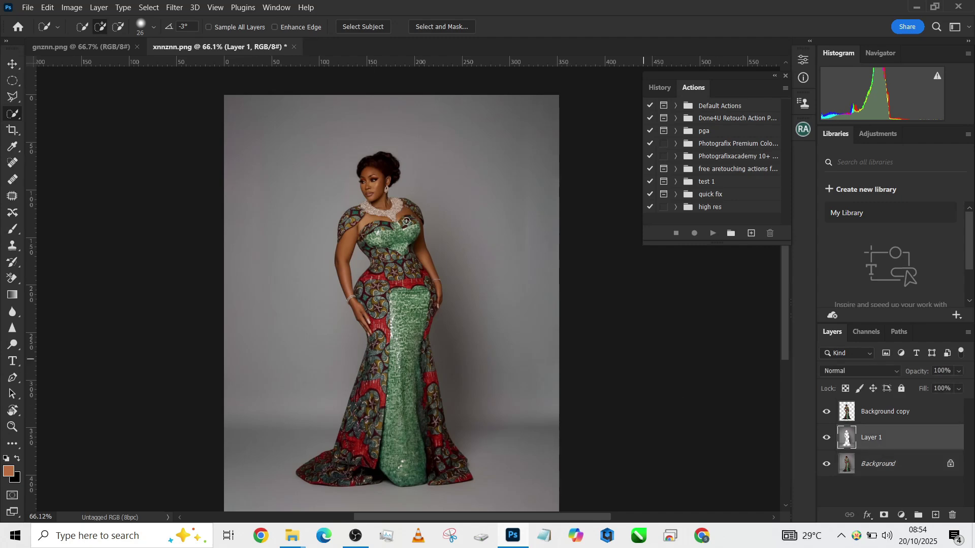
Unlock the gnznn.png backdrop and drag it into xnnznn.png, aligned to the canvas top
click(106, 47)
click(15, 63)
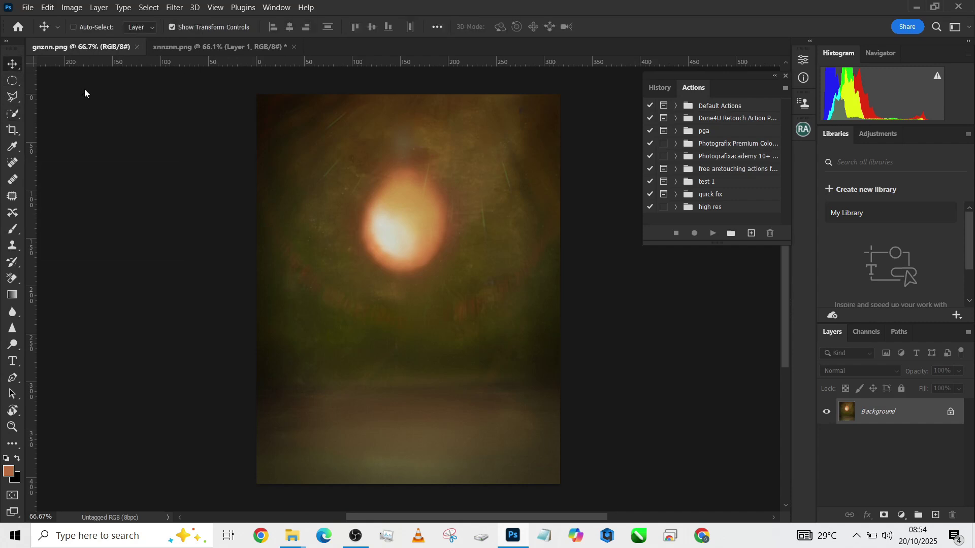
click(952, 418)
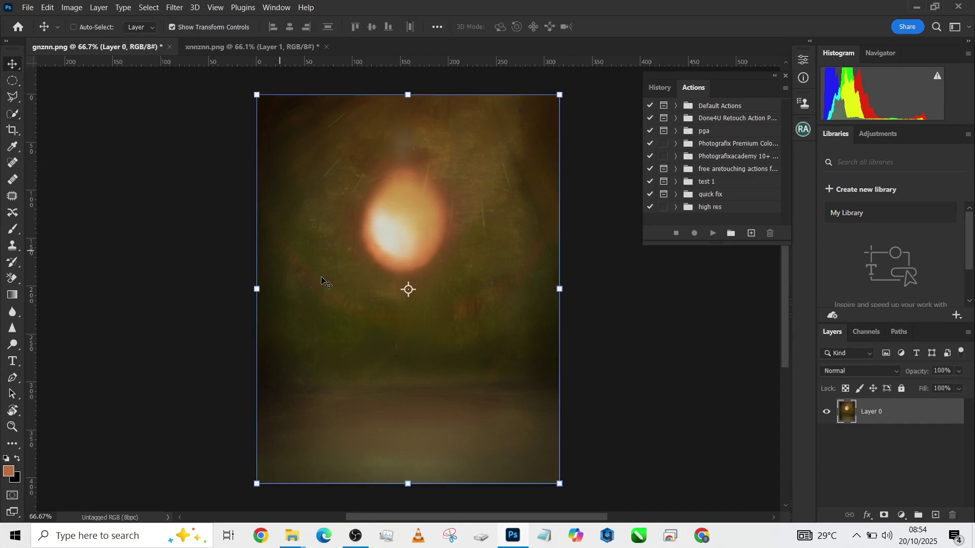
mouse_move(405, 344)
mouse_down()
mouse_move(393, 322)
mouse_move(390, 344)
mouse_move(254, 122)
mouse_move(241, 47)
mouse_move(401, 339)
mouse_move(398, 331)
mouse_up()
drag(489, 396, 489, 350)
drag(467, 259, 456, 285)
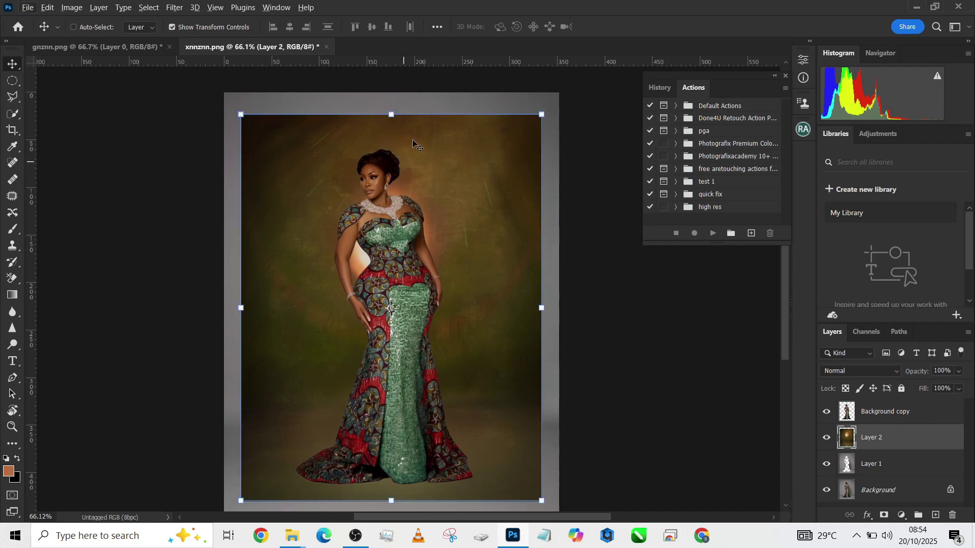
Scale the backdrop up to about 123% so it covers the whole canvas
click(417, 110)
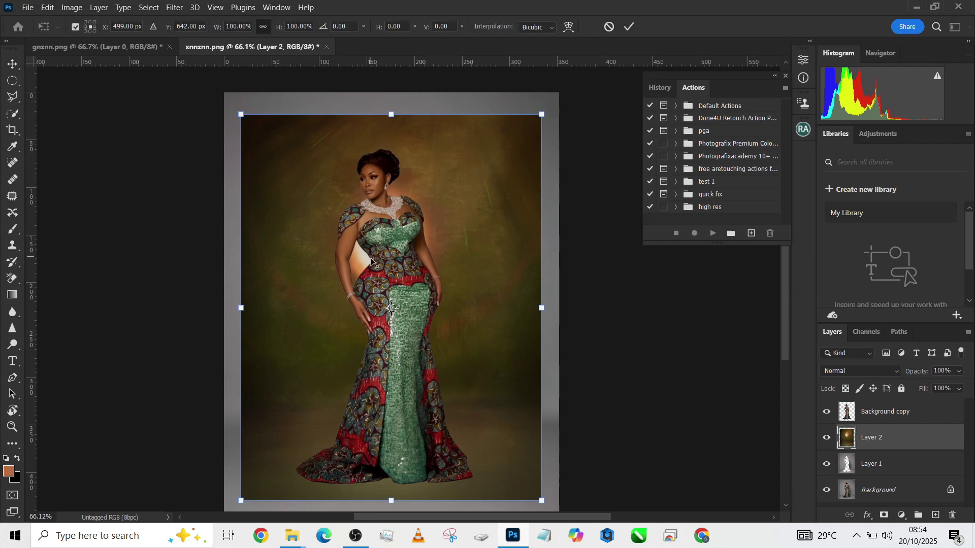
drag(541, 308, 571, 315)
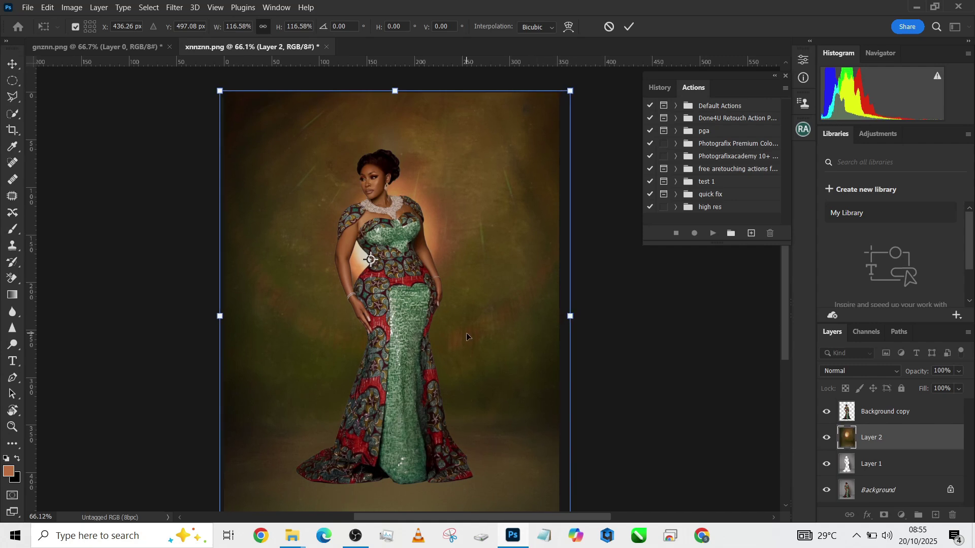
drag(471, 327, 471, 336)
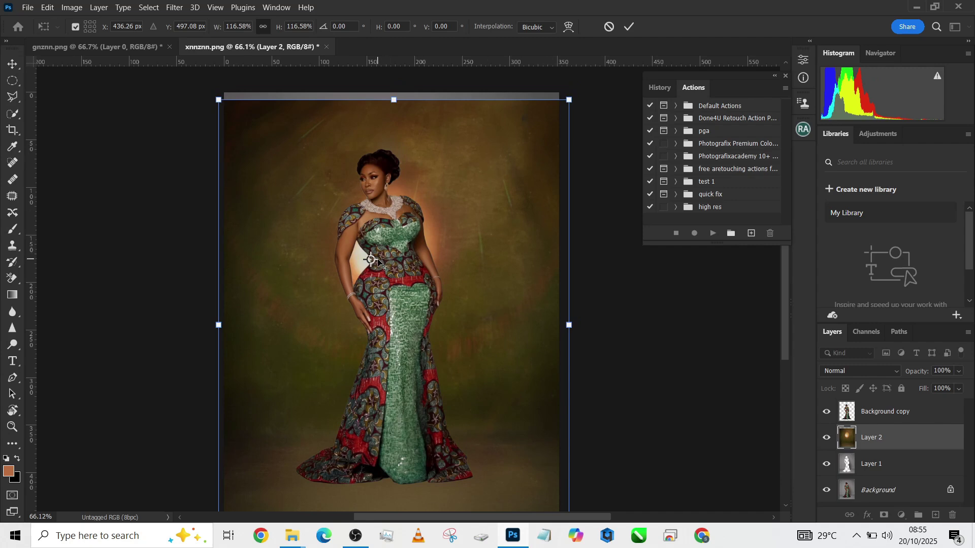
drag(370, 259, 385, 236)
drag(397, 96, 398, 95)
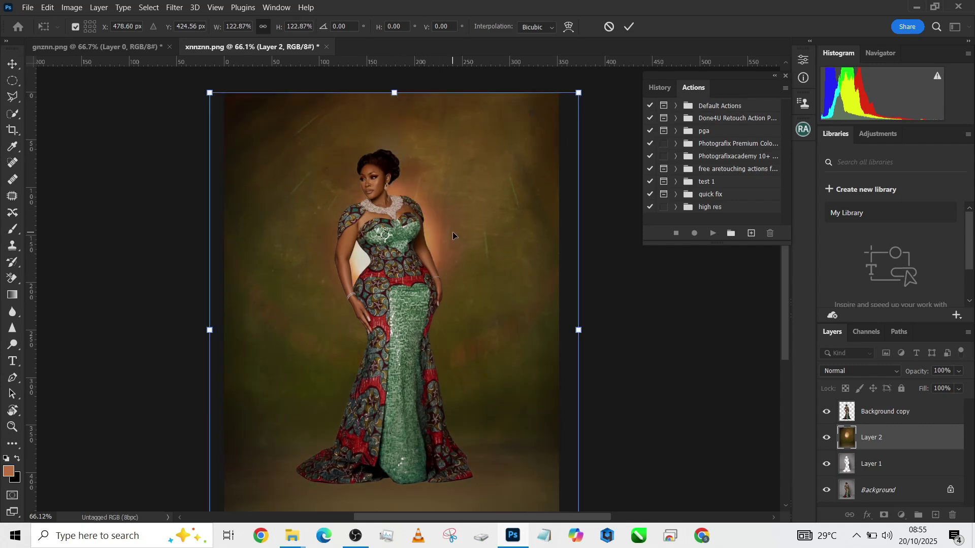
key(Return)
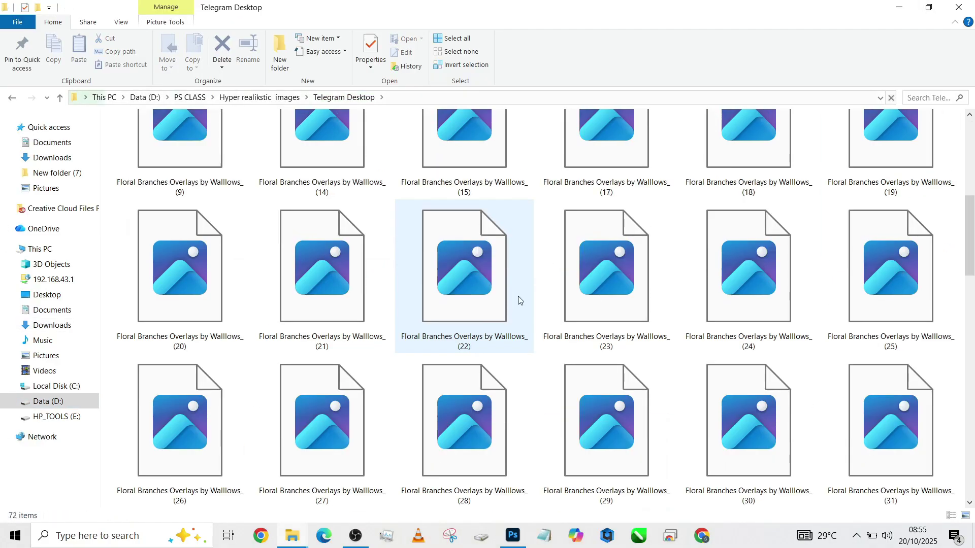
Flip the halo ring both horizontally and vertically in Free Transform
scroll(518, 300, down, 3)
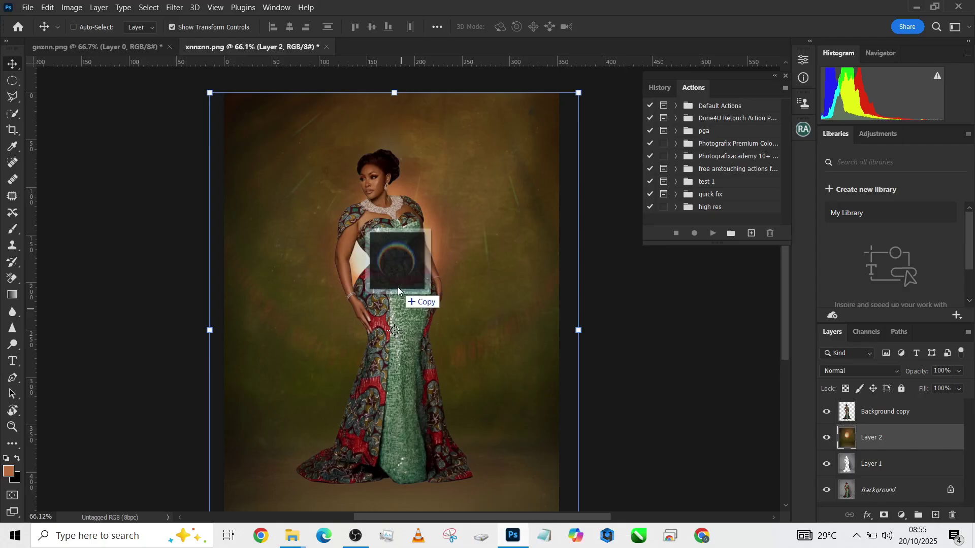
drag(459, 329, 463, 270)
right_click(463, 269)
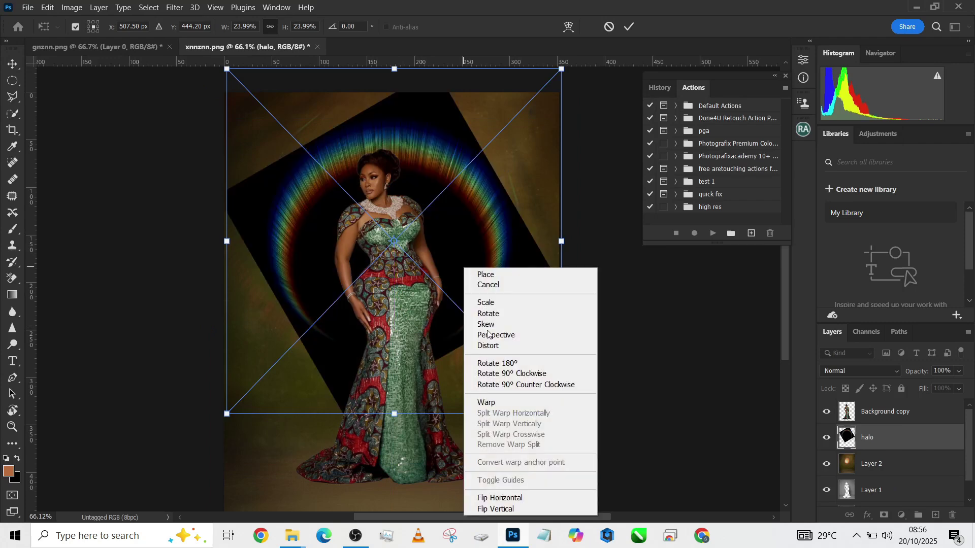
click(507, 499)
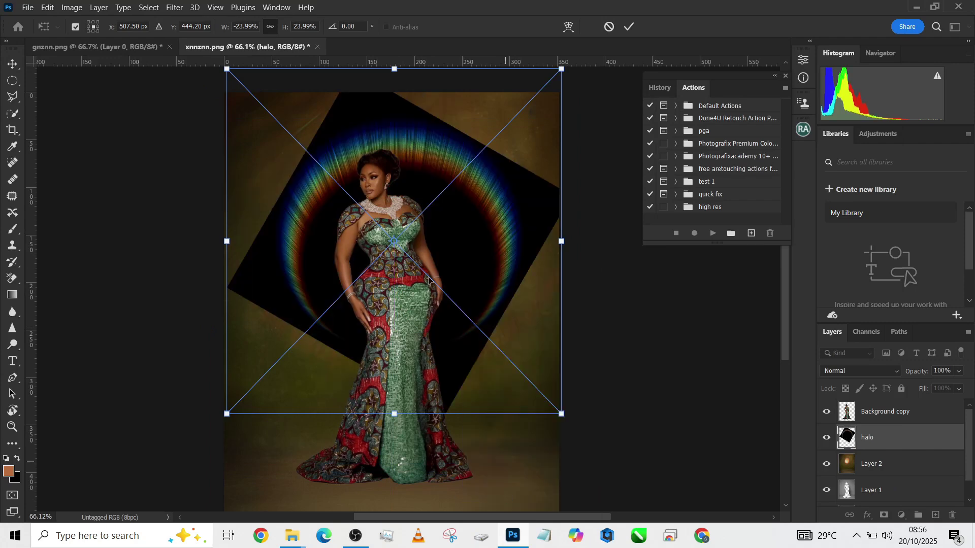
right_click(465, 265)
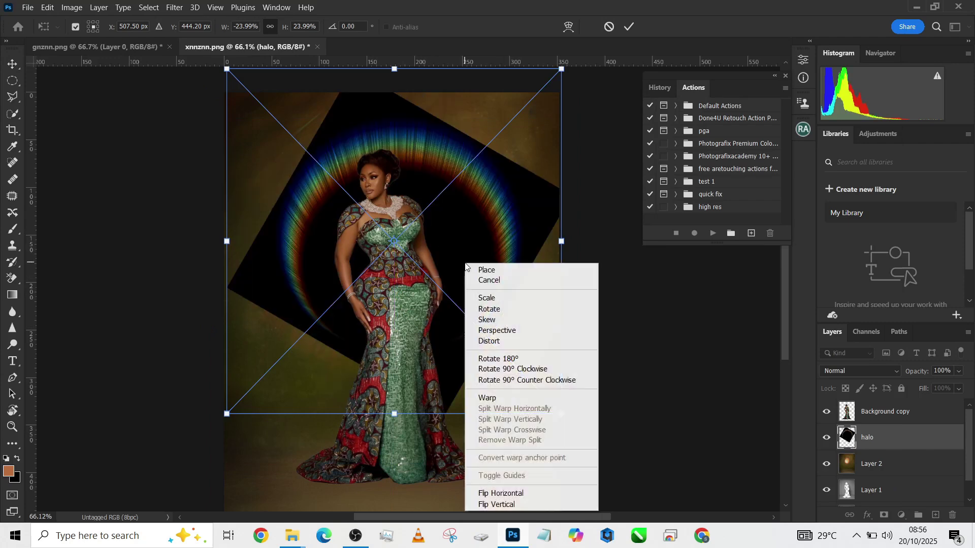
click(520, 503)
Move and enlarge the halo so it circles the woman's head and upper body
drag(476, 281, 459, 310)
drag(553, 267, 605, 265)
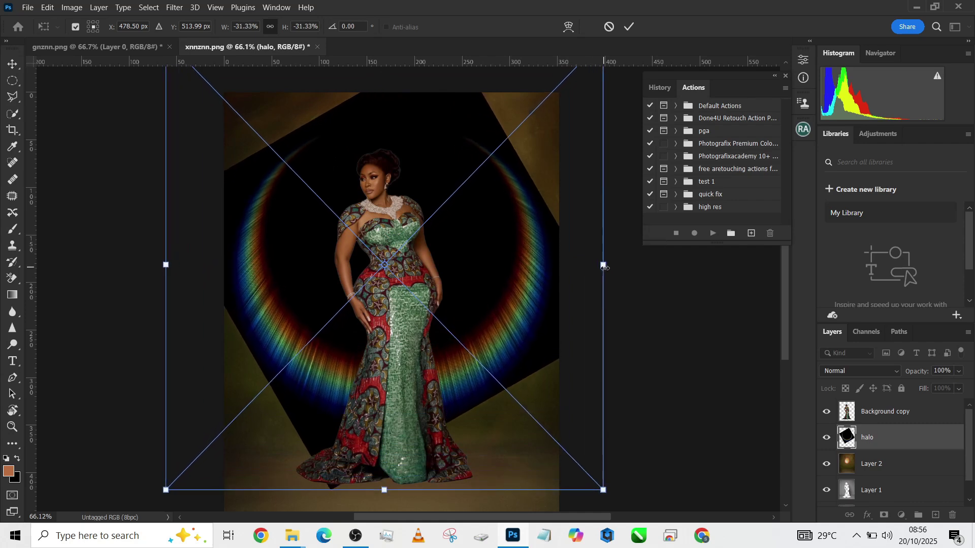
drag(542, 317, 541, 254)
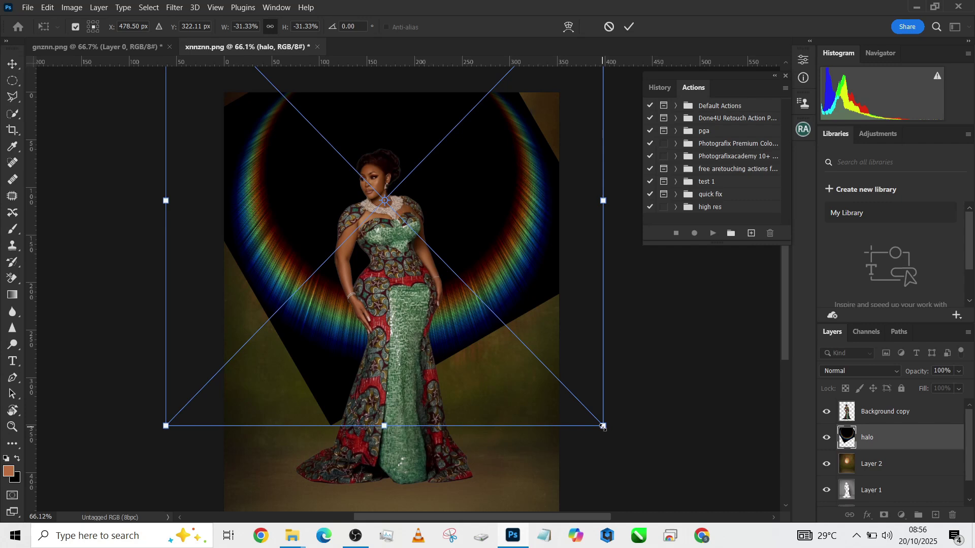
drag(603, 427, 634, 457)
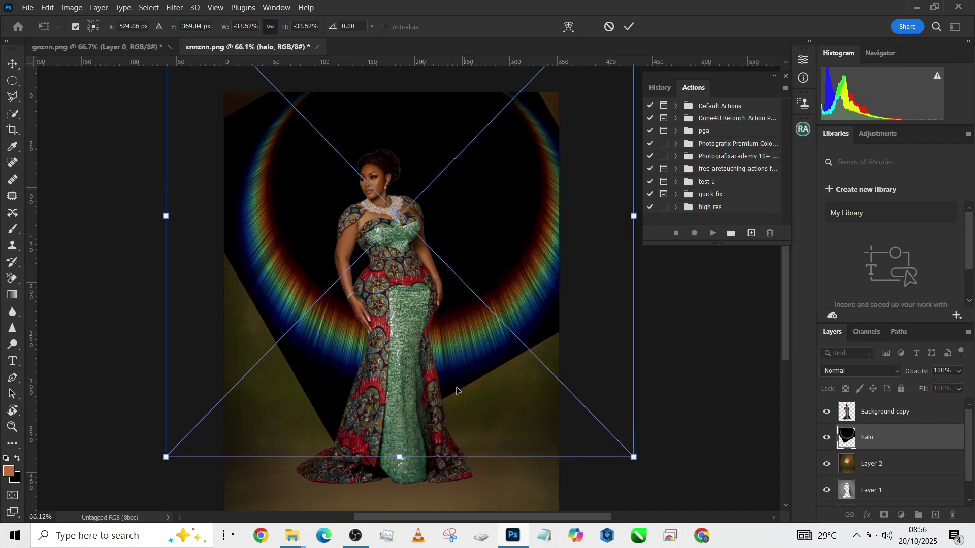
drag(457, 390, 441, 390)
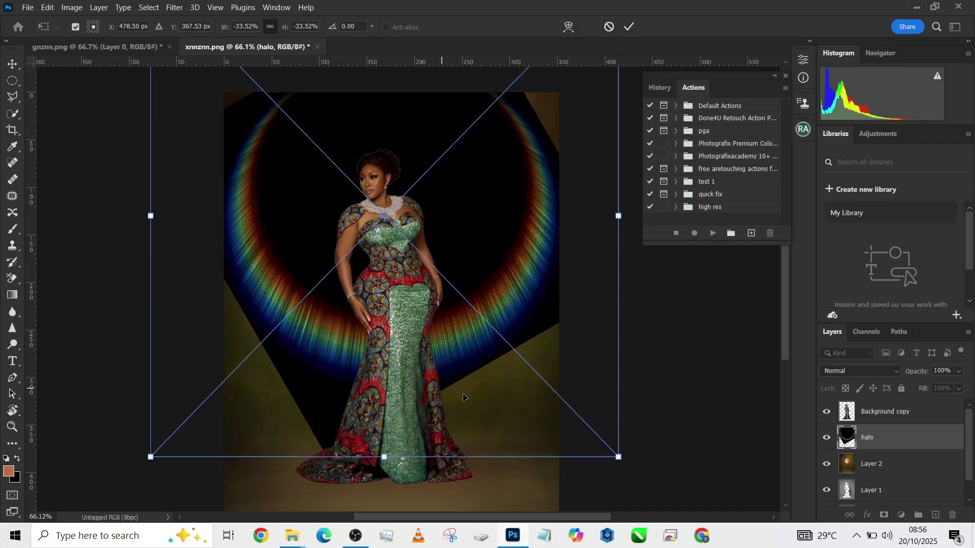
Commit the halo transform, set its blend mode to Color Dodge, and move it above Background copy
click(630, 27)
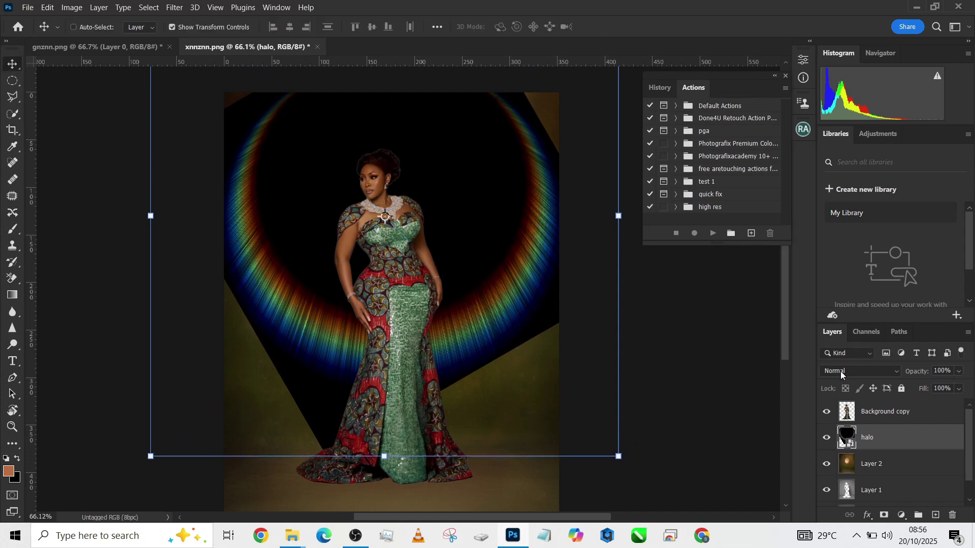
click(841, 372)
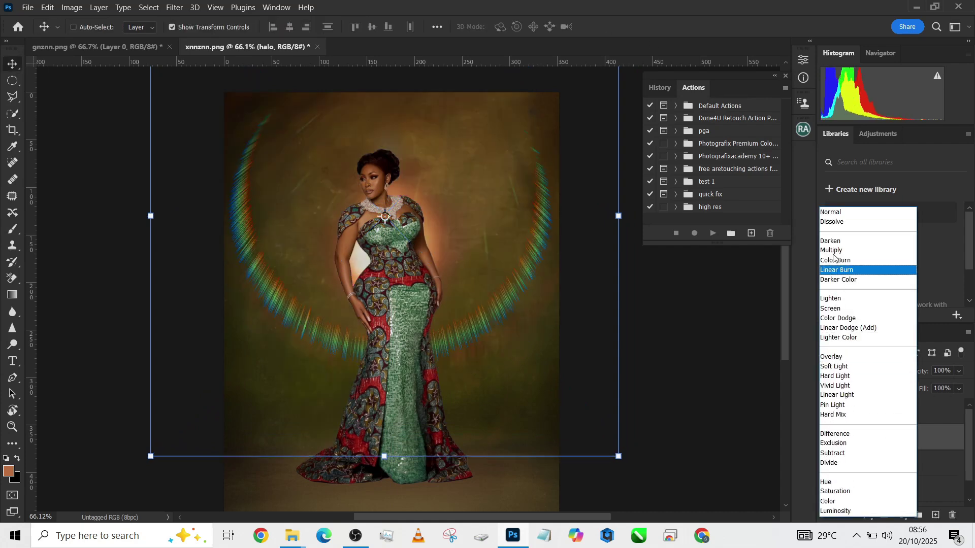
click(846, 320)
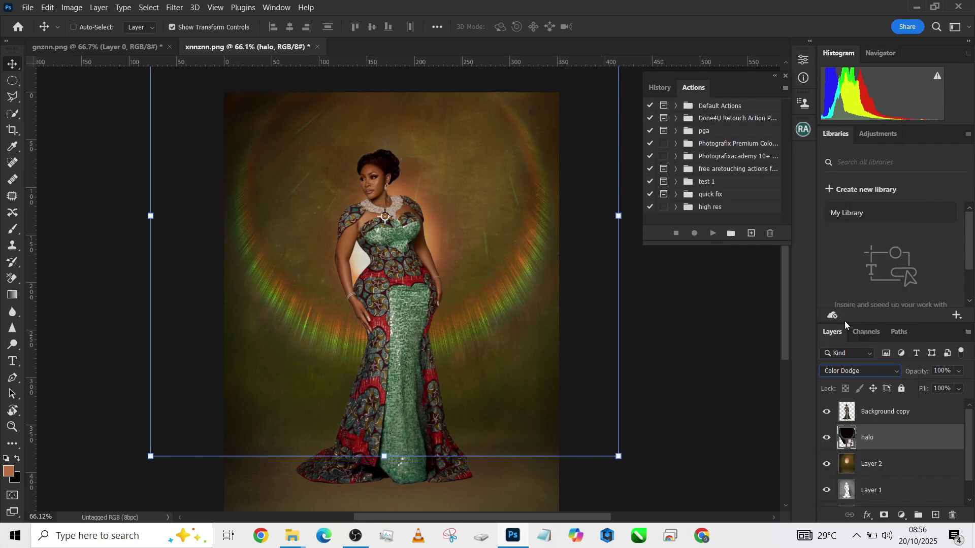
drag(902, 439, 909, 407)
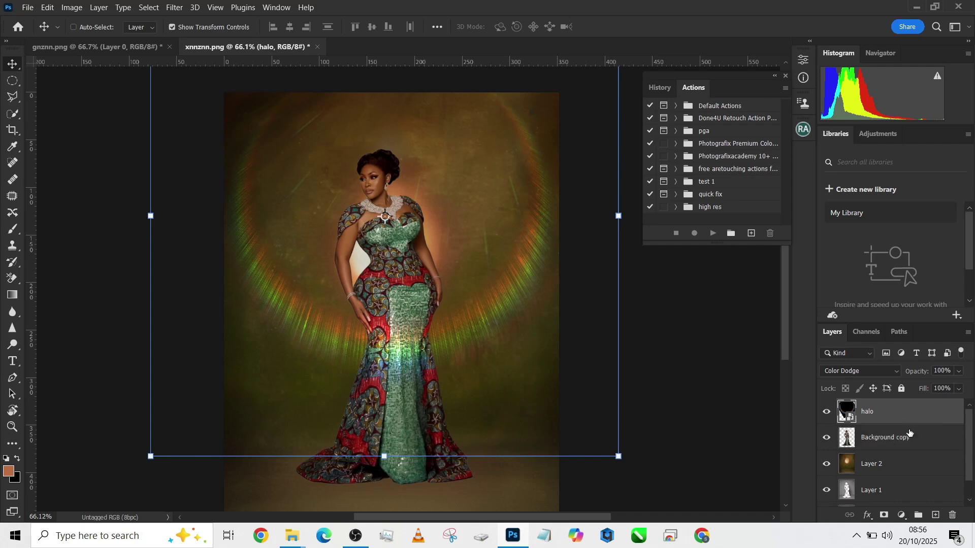
Move the halo back below Background copy and lower its opacity to 57%
drag(910, 415, 909, 443)
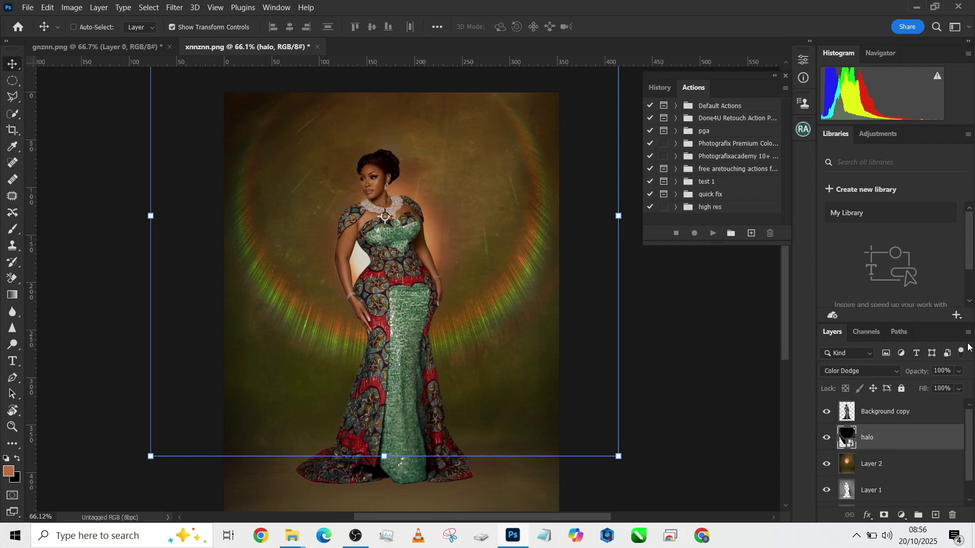
click(959, 373)
drag(947, 388, 943, 388)
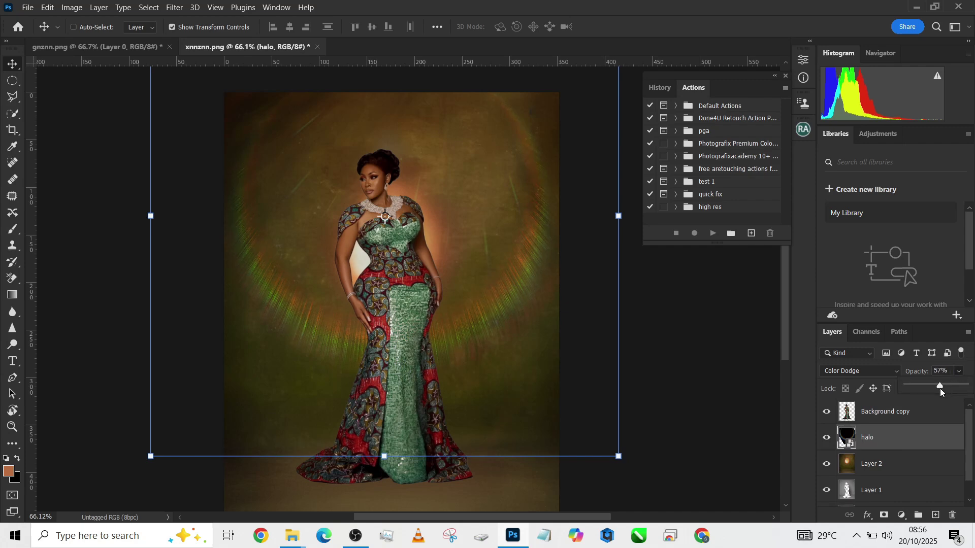
Apply a 2.6 px Gaussian Blur to the halo
click(174, 7)
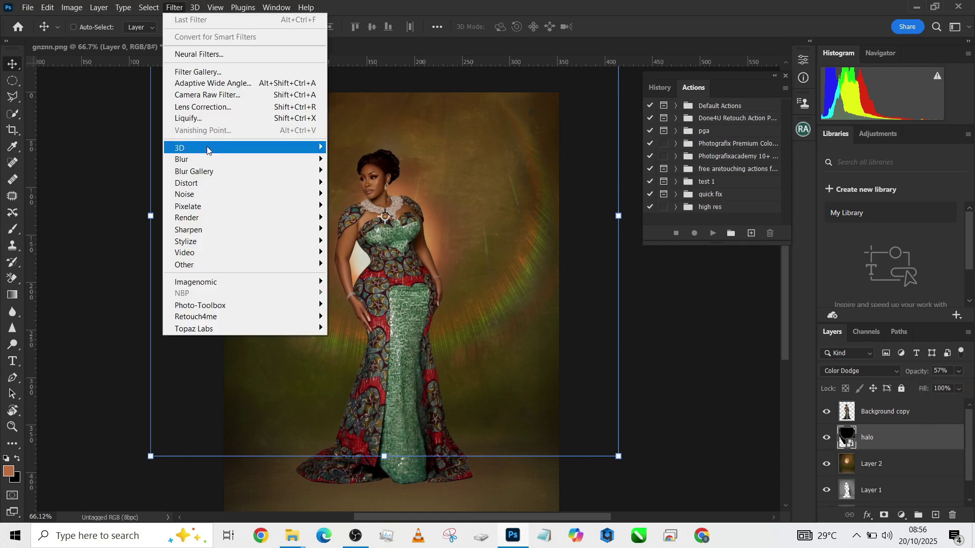
mouse_move(244, 159)
click(376, 207)
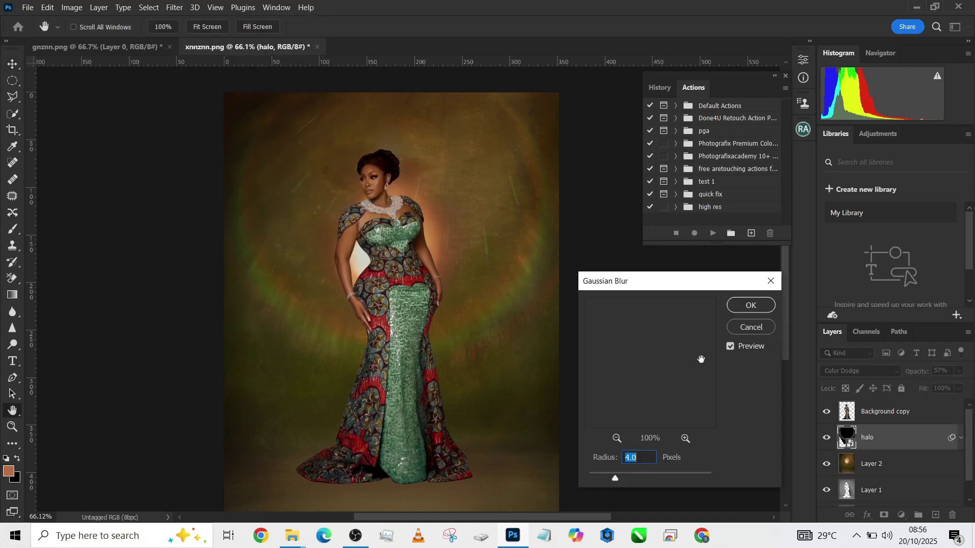
drag(615, 477, 606, 476)
click(751, 305)
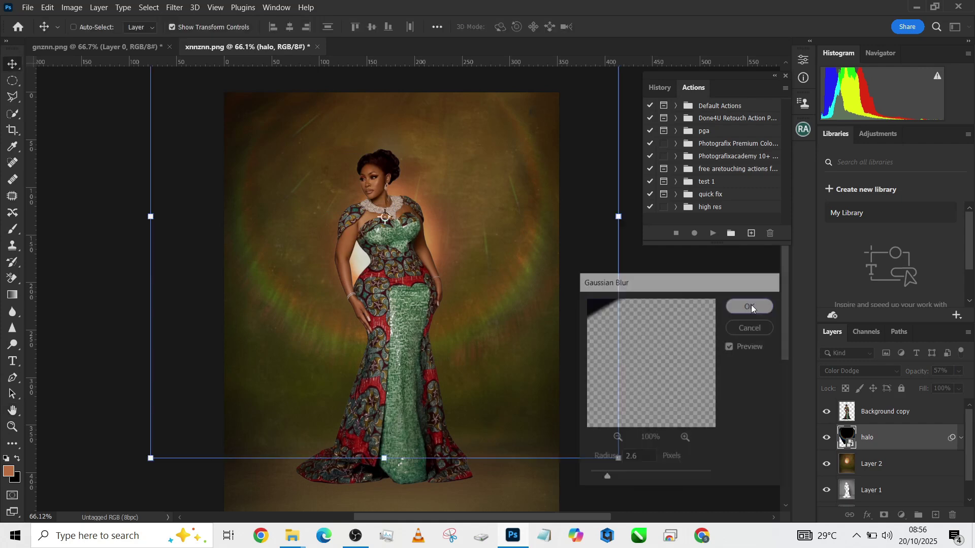
Enlarge the blurred halo to about 34.8% and shift it slightly left
click(618, 458)
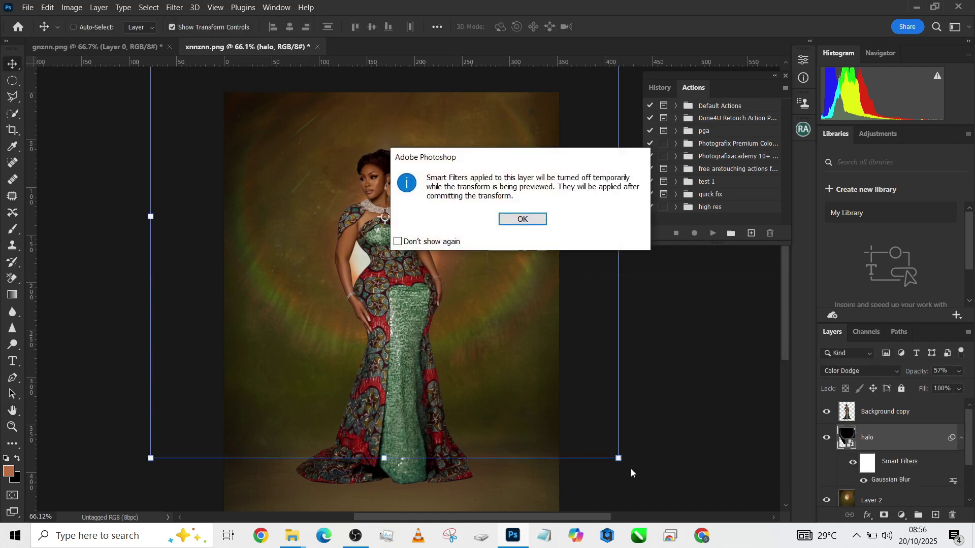
key(Return)
drag(619, 456, 636, 474)
drag(516, 422, 504, 423)
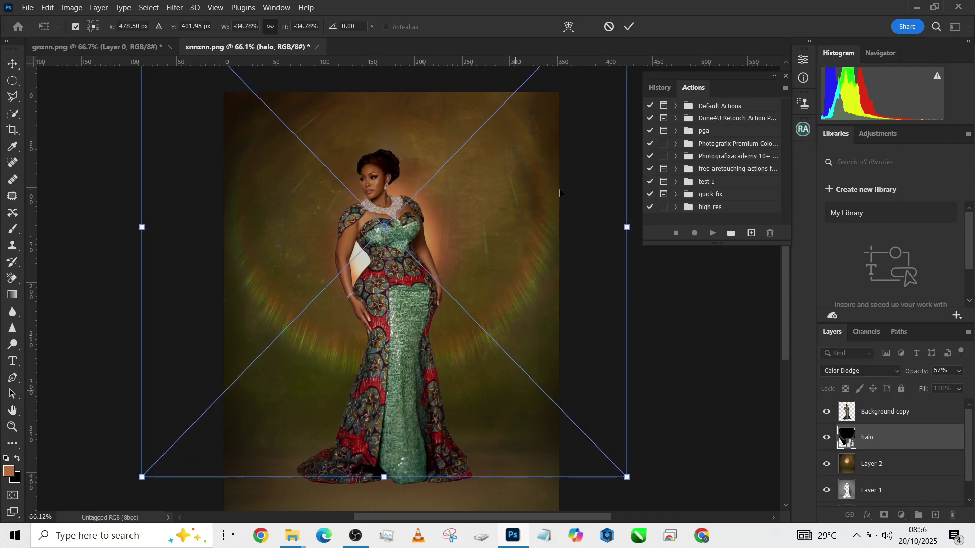
click(631, 26)
Set Layer 2, the warm glowing backdrop, to Overlay blend mode
click(10, 82)
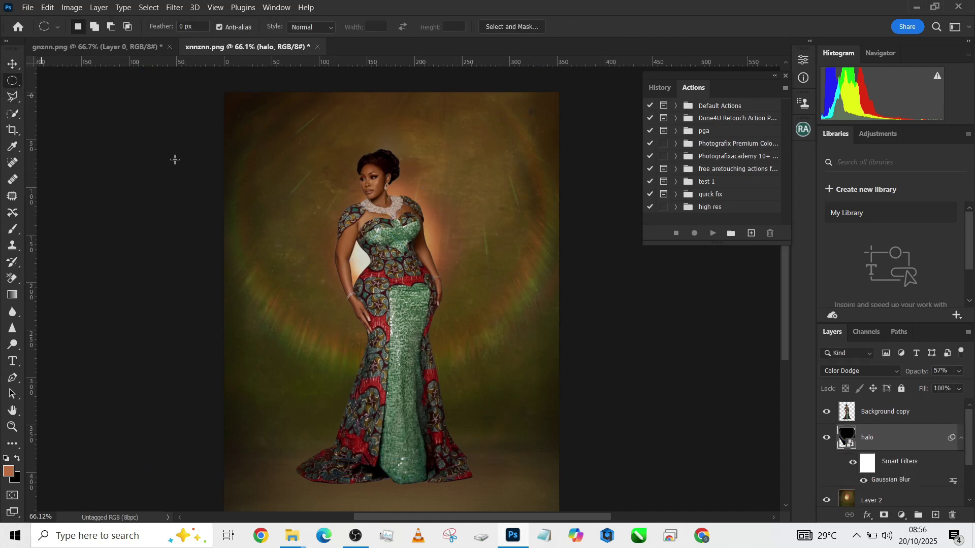
scroll(895, 461, down, 2)
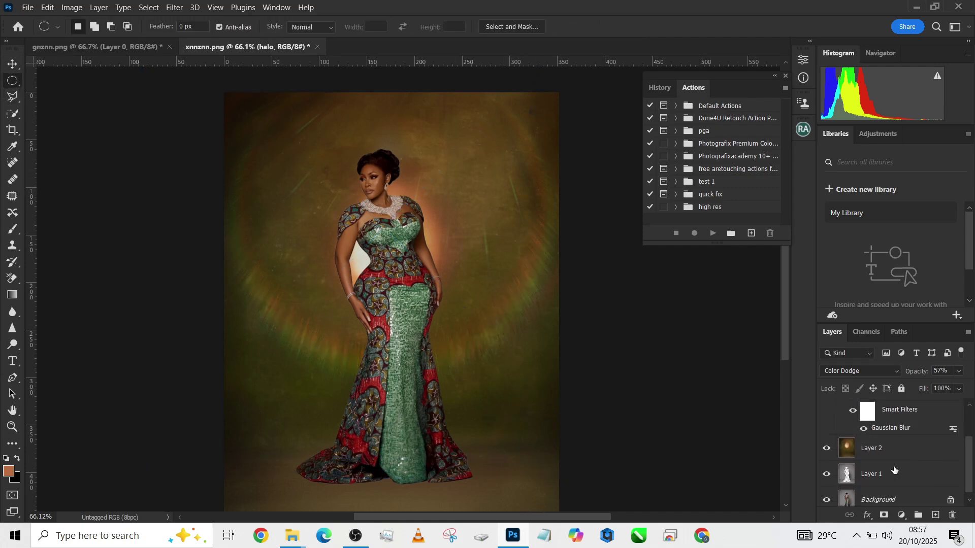
click(904, 449)
click(847, 376)
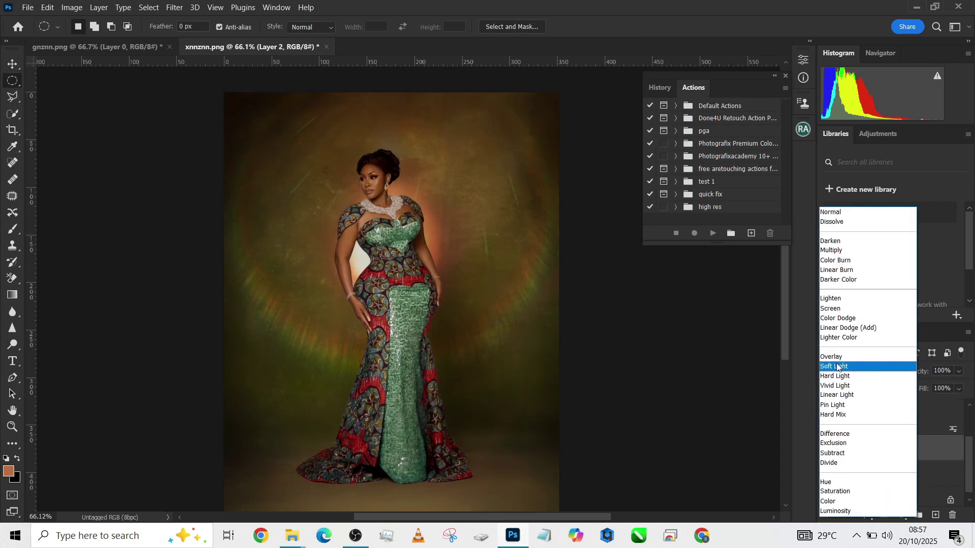
click(835, 357)
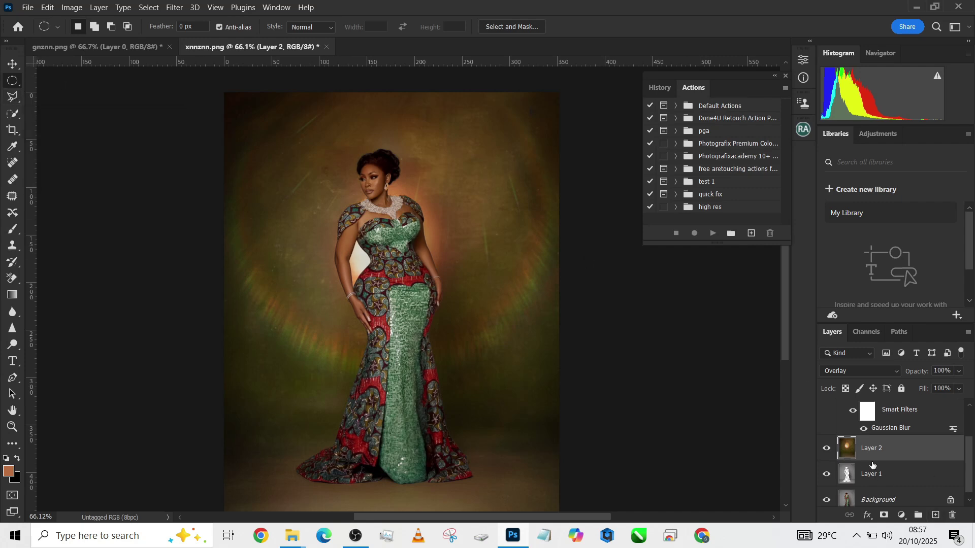
Trace a Polygonal Lasso wedge from the gown's hem along the floor to the right edge
right_click(17, 106)
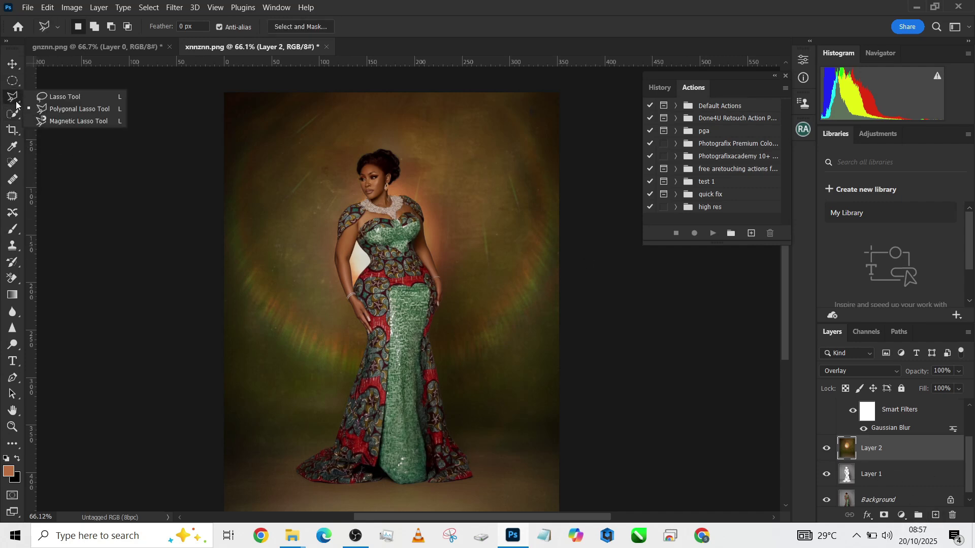
click(67, 108)
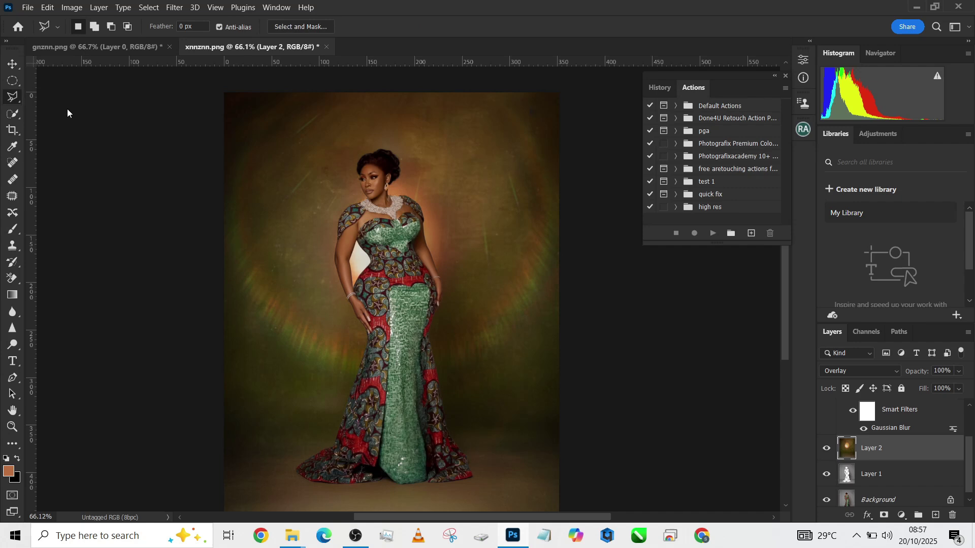
click(463, 454)
scroll(563, 339, down, 3)
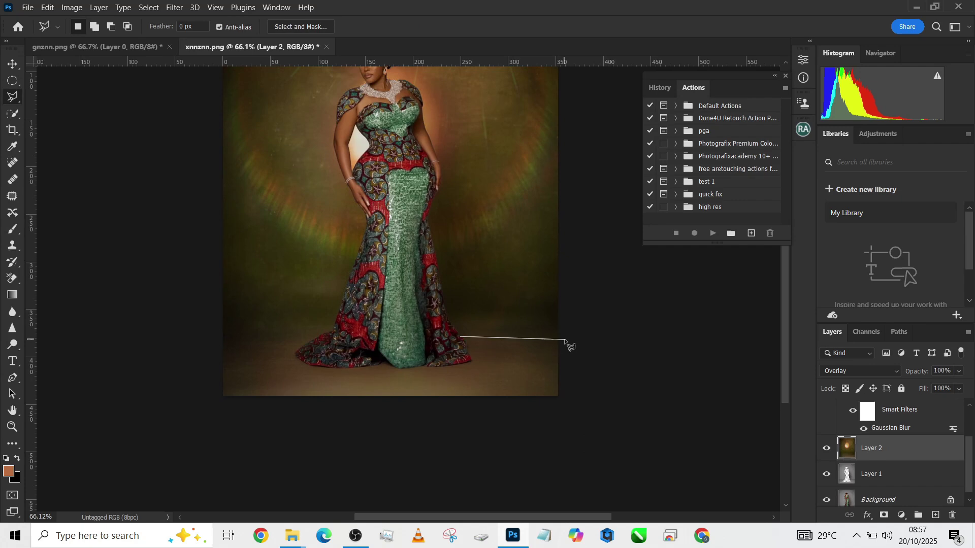
key(Escape)
click(364, 366)
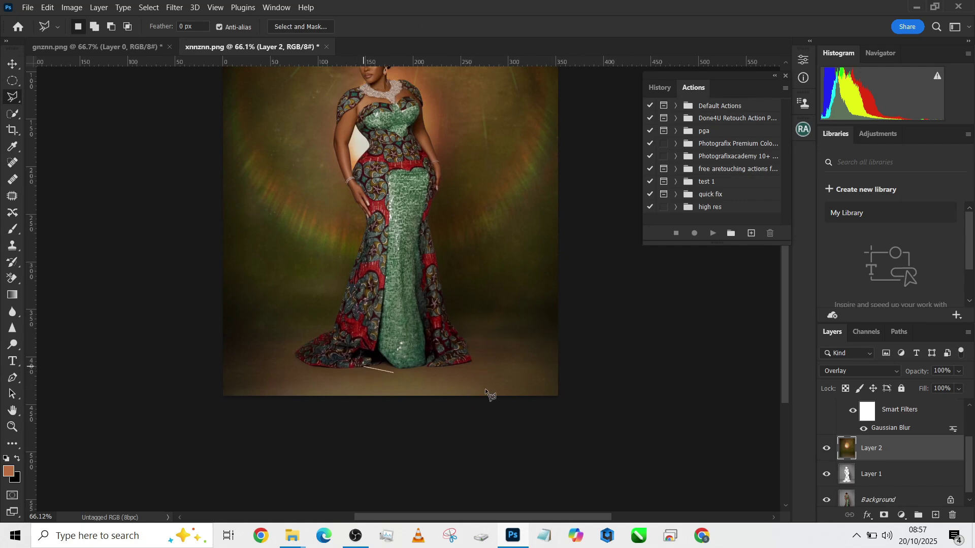
click(606, 390)
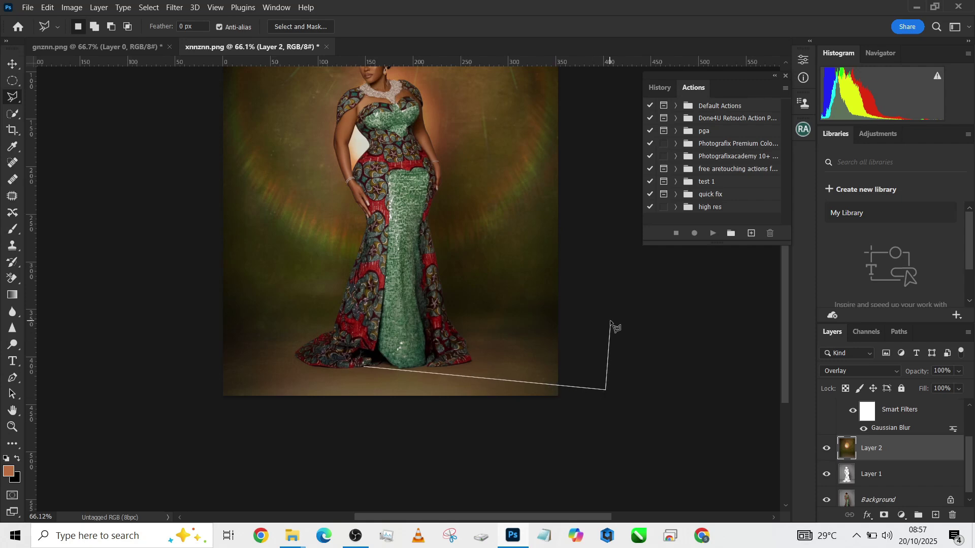
click(610, 321)
double_click(460, 334)
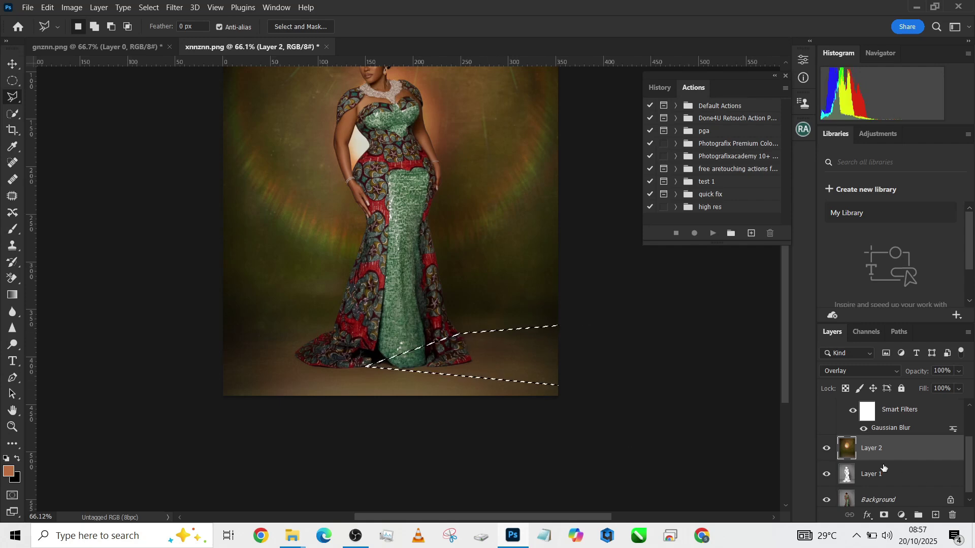
Add a Curves adjustment above Layer 1 that darkens the floor wedge, kept in Normal mode
click(909, 481)
click(905, 515)
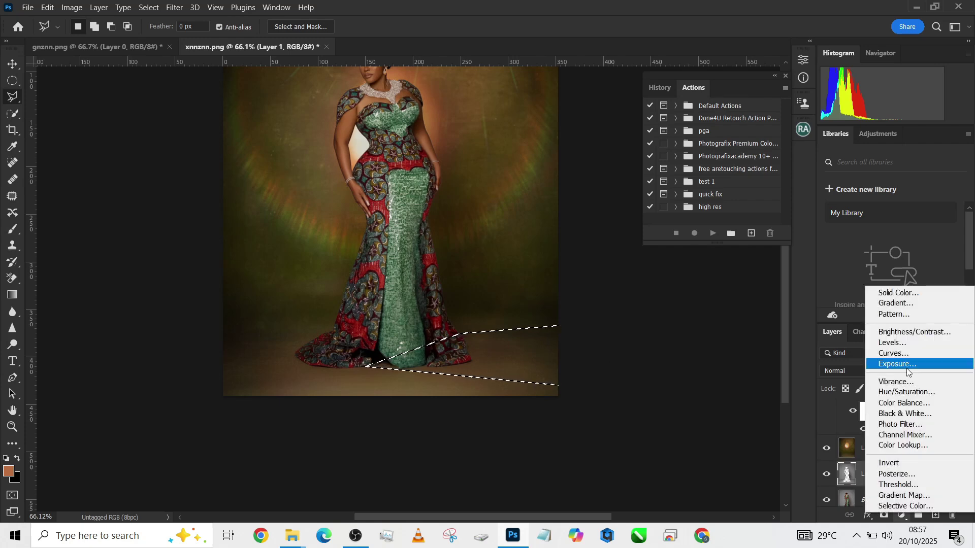
click(871, 354)
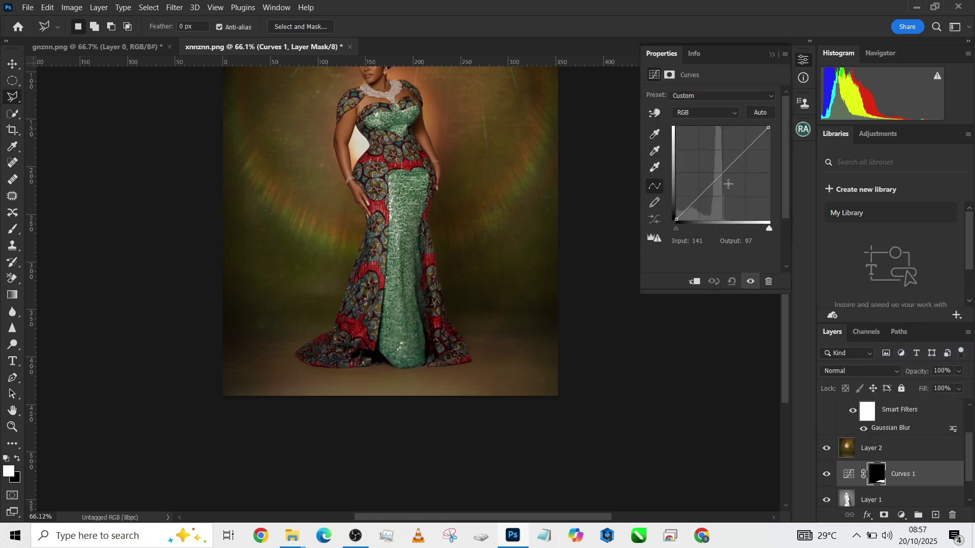
drag(730, 165, 731, 187)
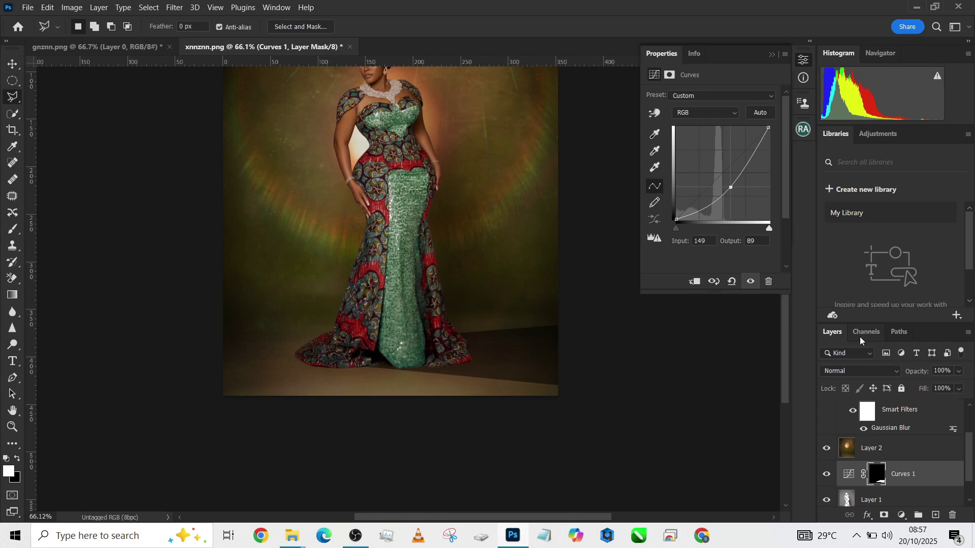
click(859, 371)
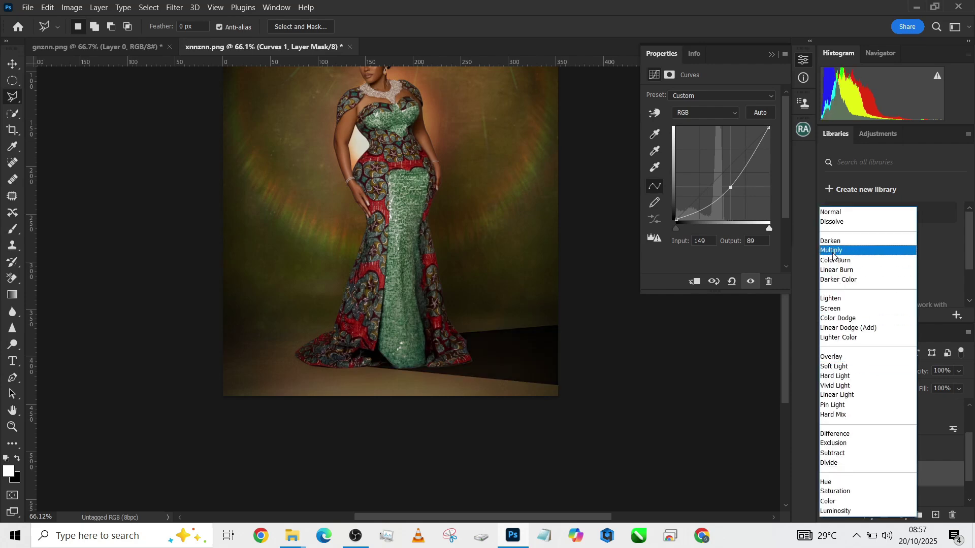
click(834, 252)
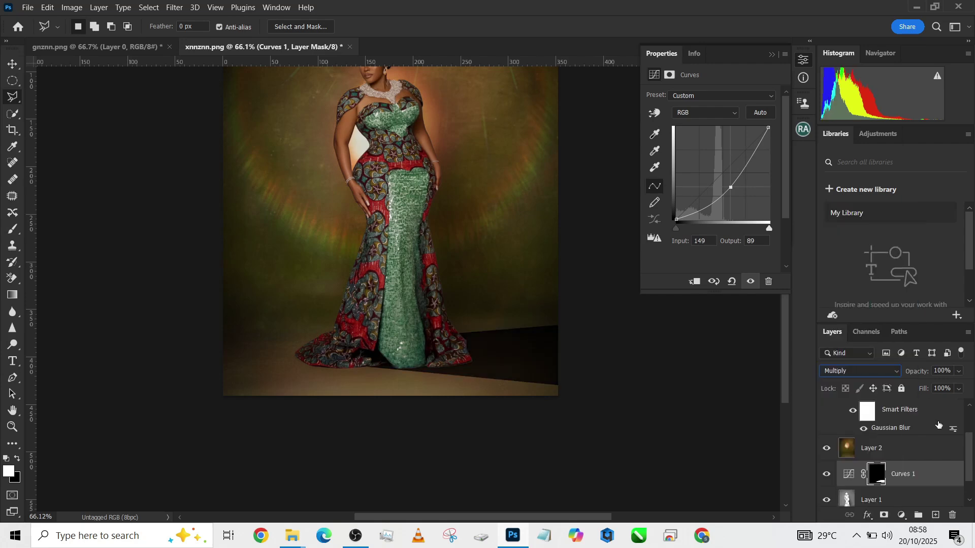
click(879, 372)
click(821, 213)
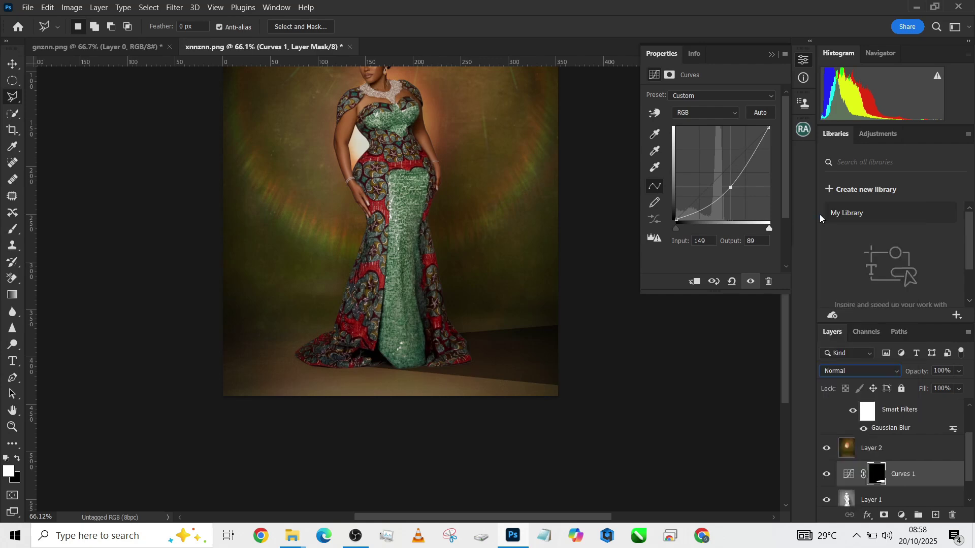
Soften the shadow mask with a Gaussian Blur of about 4.5 and set fill to 74%
click(176, 9)
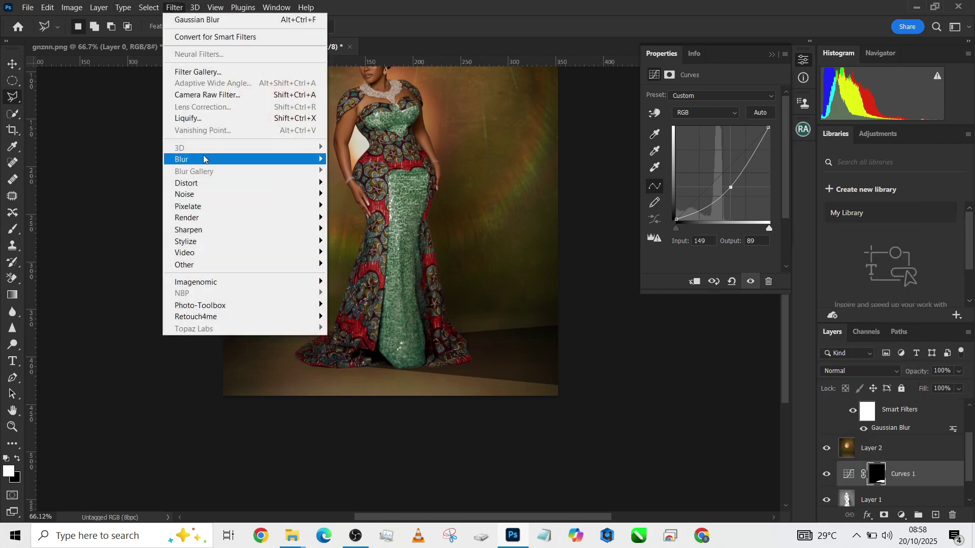
mouse_move(207, 159)
click(377, 208)
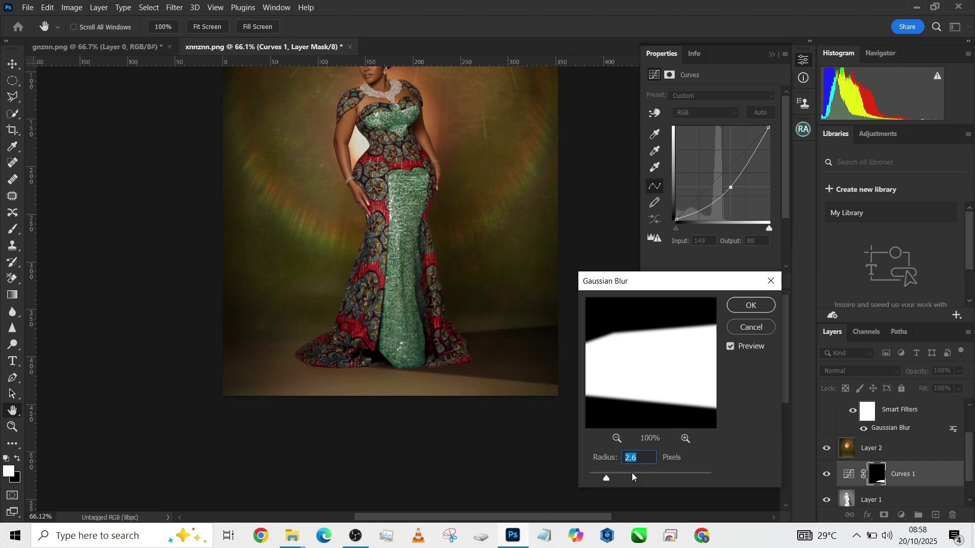
drag(614, 475, 621, 475)
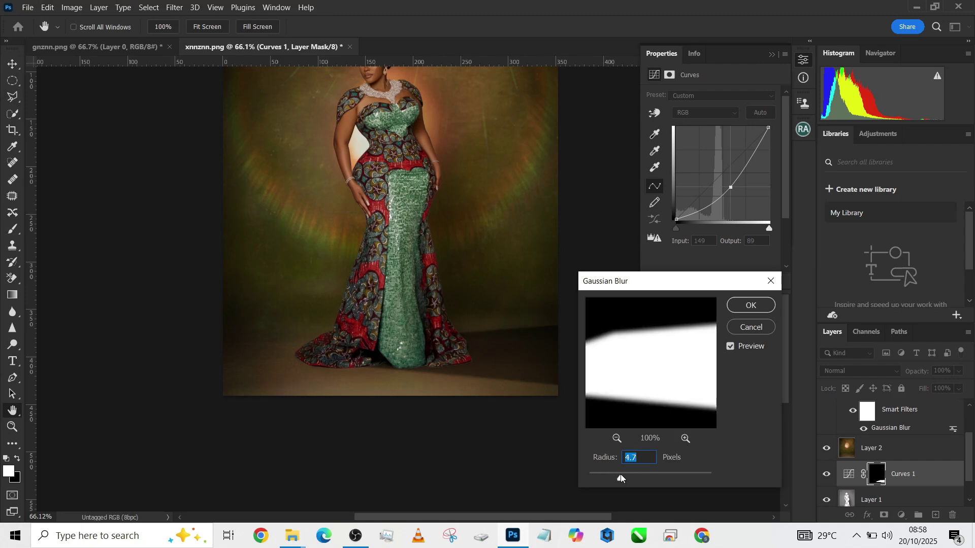
click(750, 305)
click(959, 389)
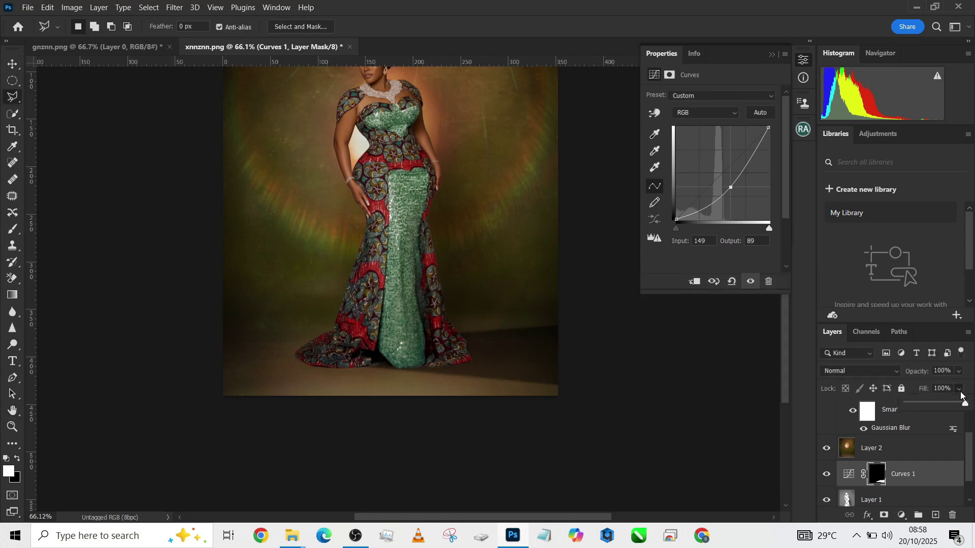
drag(951, 407, 950, 403)
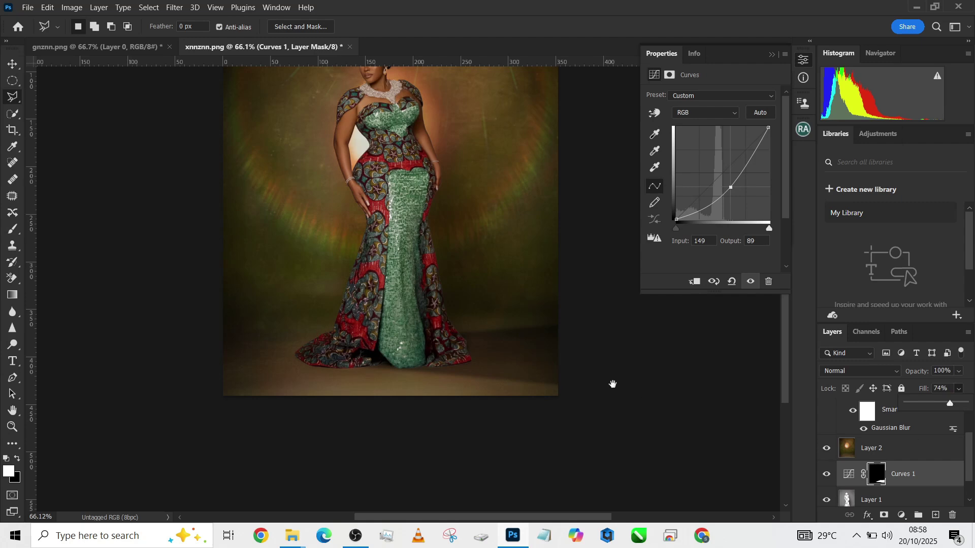
drag(592, 357, 573, 478)
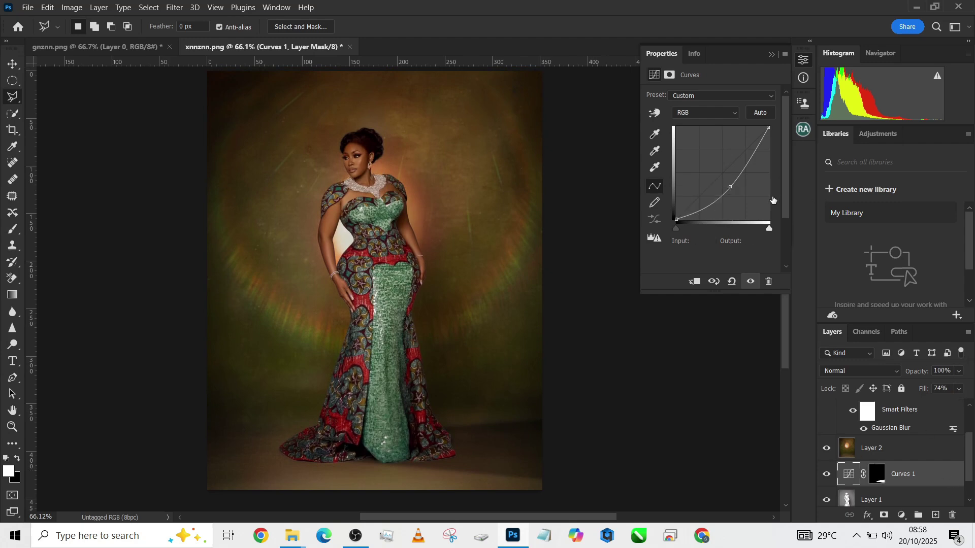
Split the Curves 1 shadow's Underlying Layer black Blend If slider to 105/116, and set fill to 70%
double_click(951, 481)
mouse_move(653, 422)
mouse_down()
mouse_move(723, 418)
mouse_move(654, 420)
mouse_up()
key(alt)
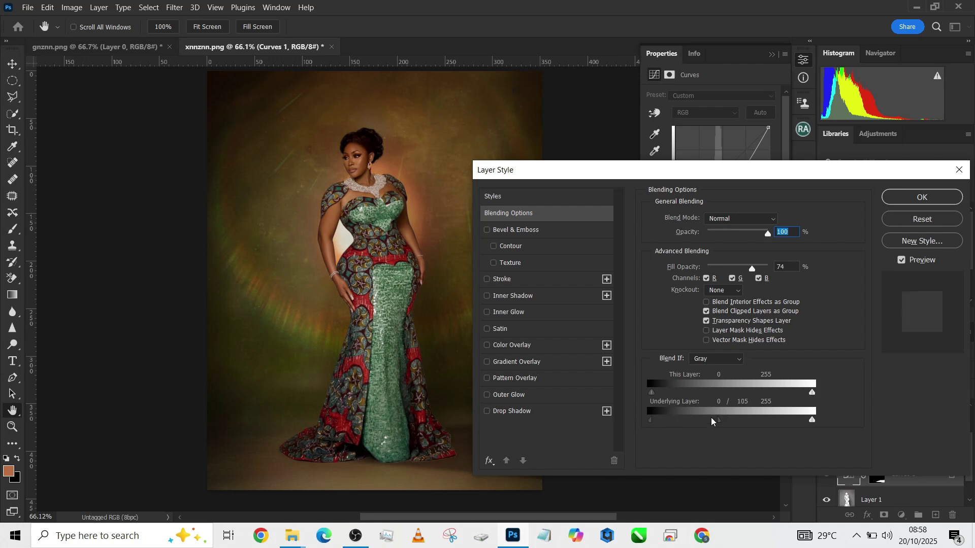
drag(712, 421, 721, 422)
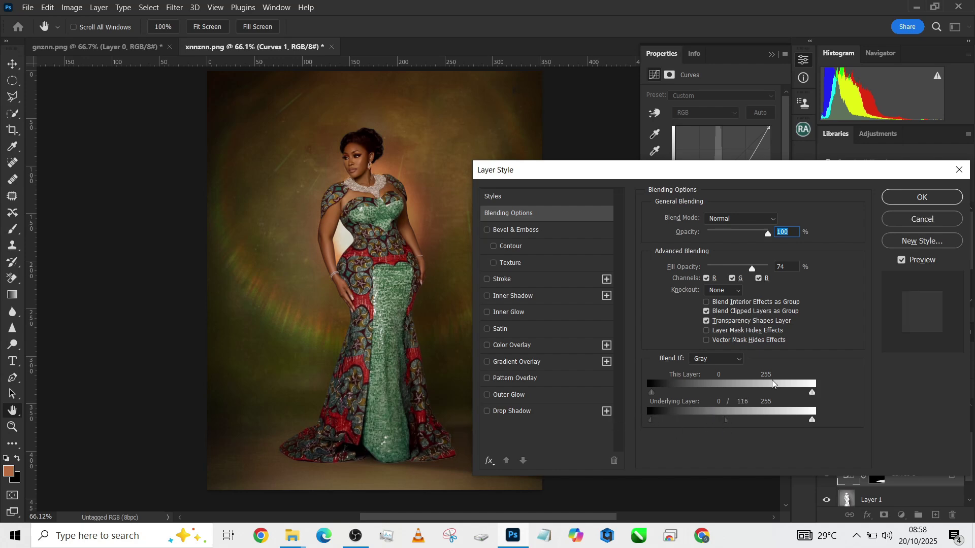
click(902, 201)
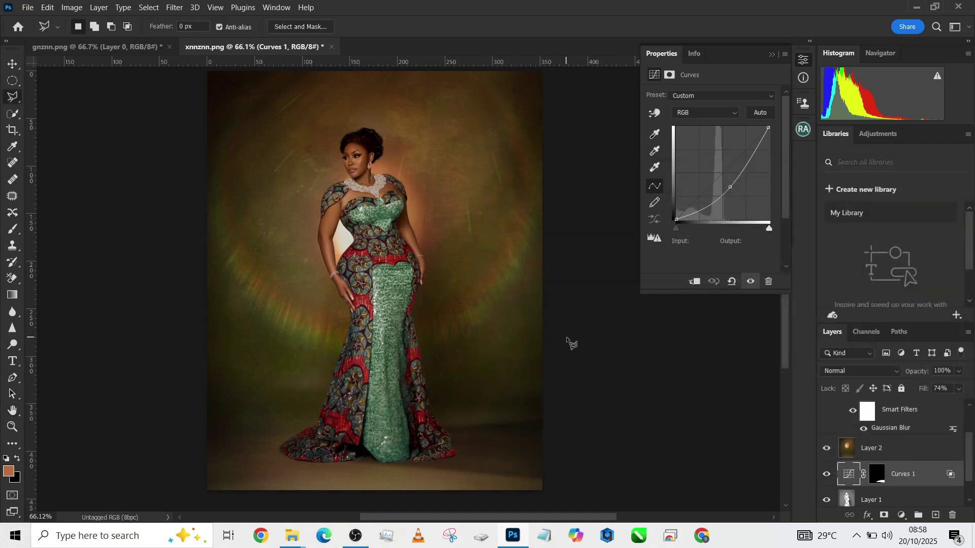
click(959, 389)
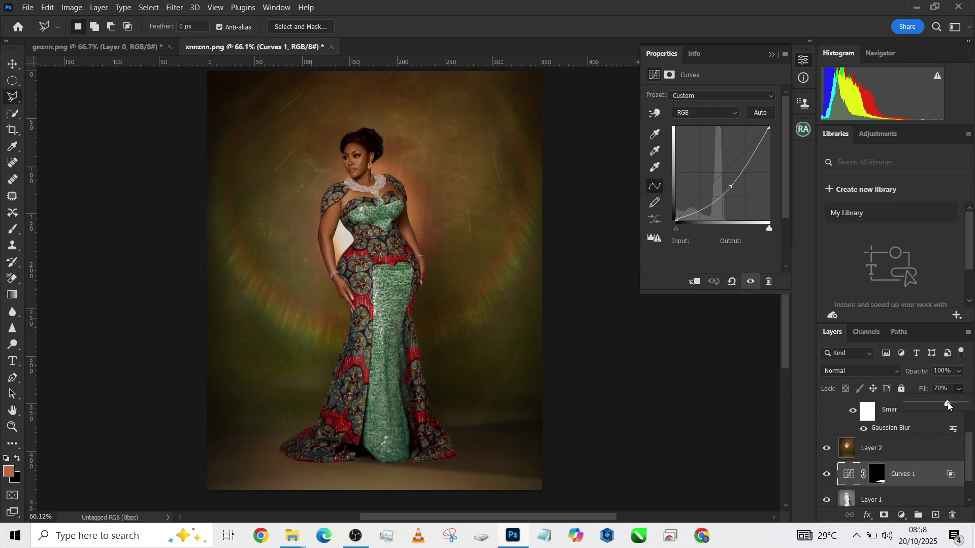
mouse_move(492, 406)
mouse_down()
mouse_move(490, 425)
mouse_move(485, 411)
mouse_up()
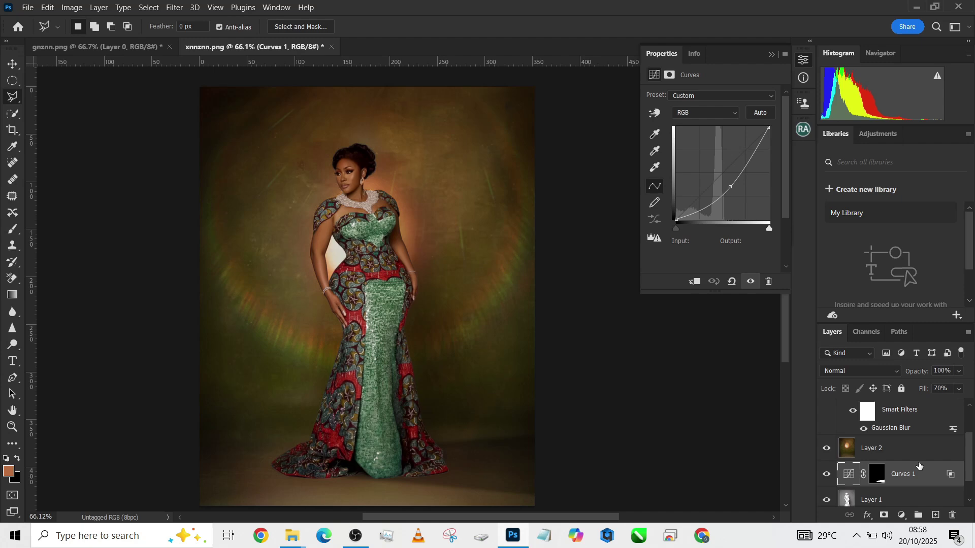
Outline a trapezoid beam selection from the image top down to the gown's hem
click(337, 85)
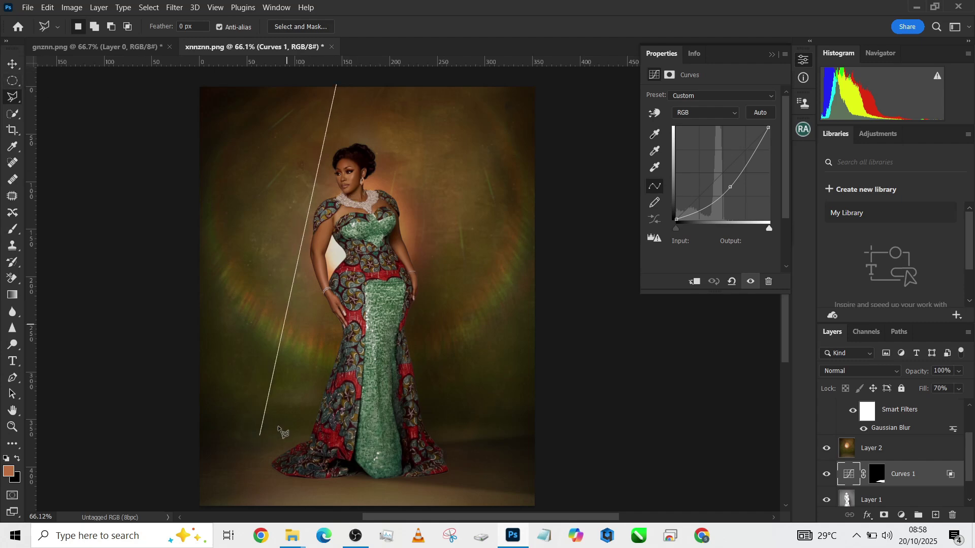
click(271, 467)
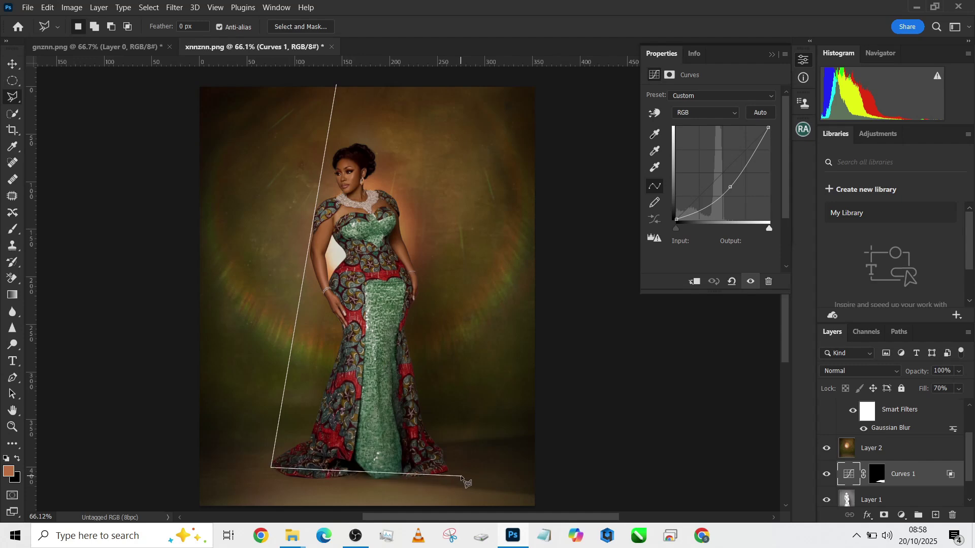
click(461, 473)
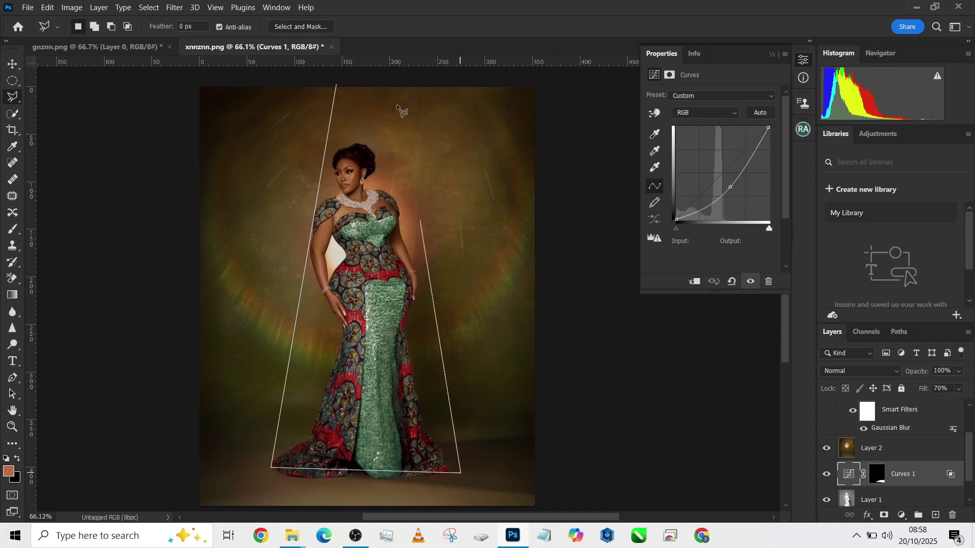
double_click(393, 88)
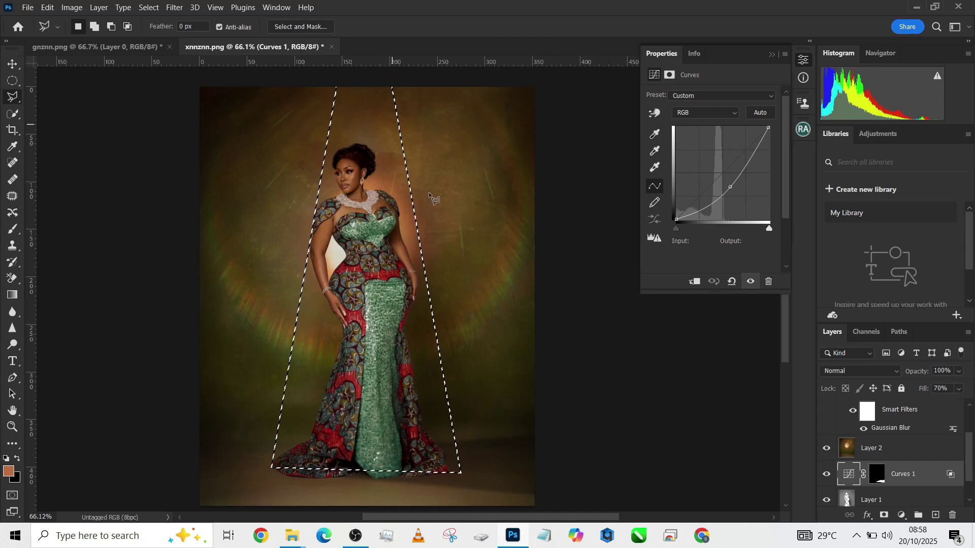
drag(411, 284, 422, 280)
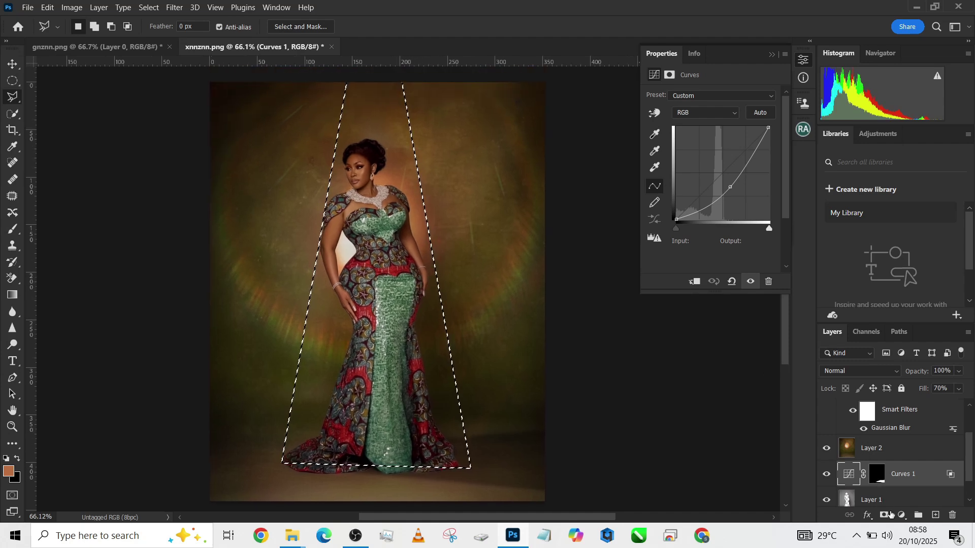
Add a Curves adjustment to the beam that raises RGB, lowers Blue and raises Red
click(902, 516)
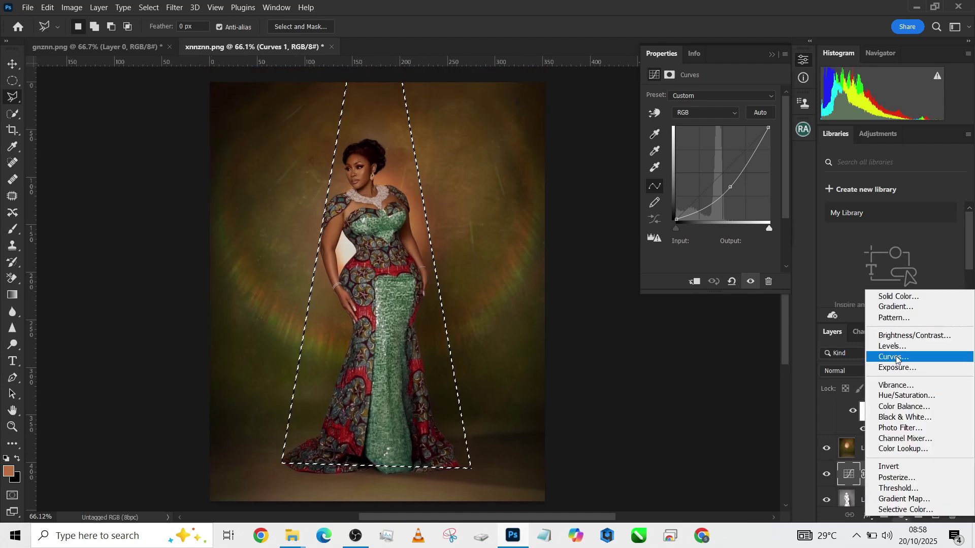
click(888, 355)
drag(718, 171, 714, 168)
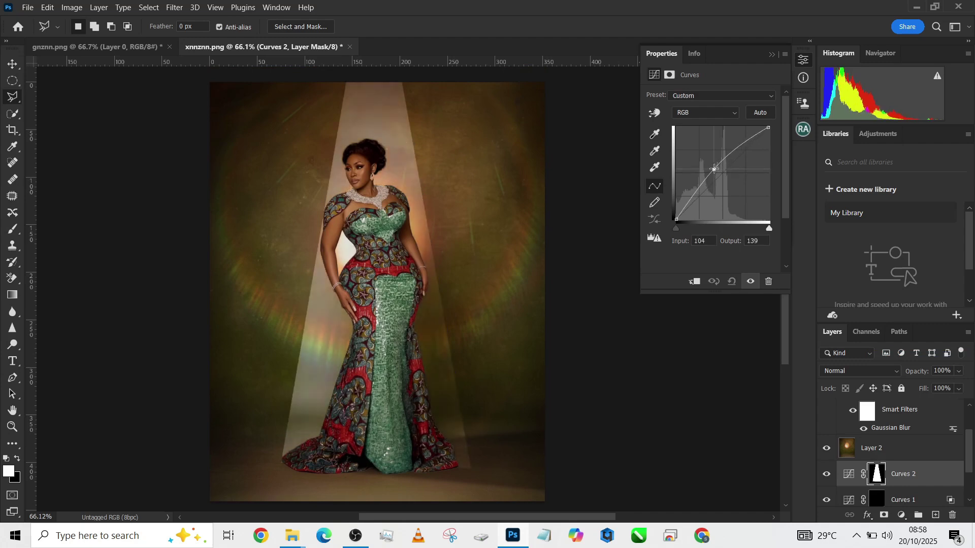
click(712, 116)
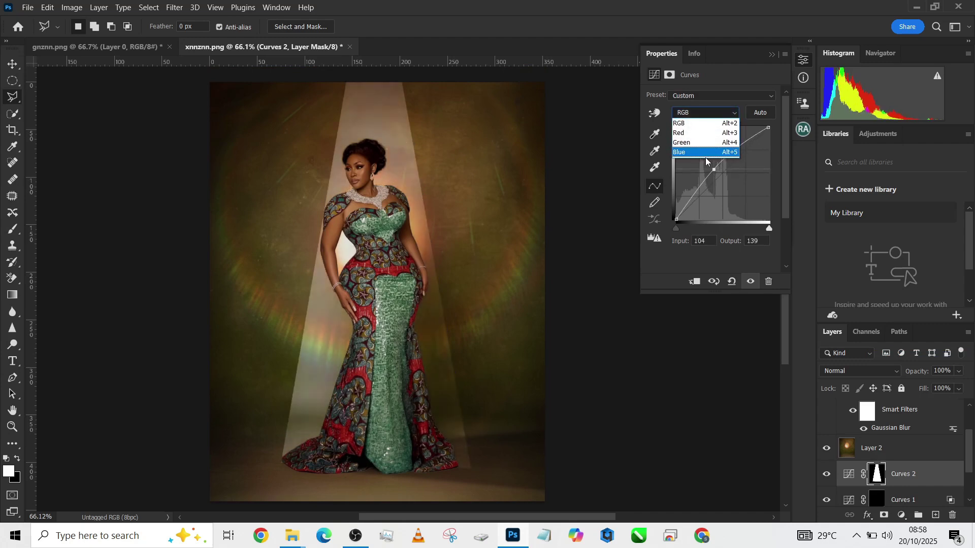
click(705, 153)
drag(723, 178, 721, 179)
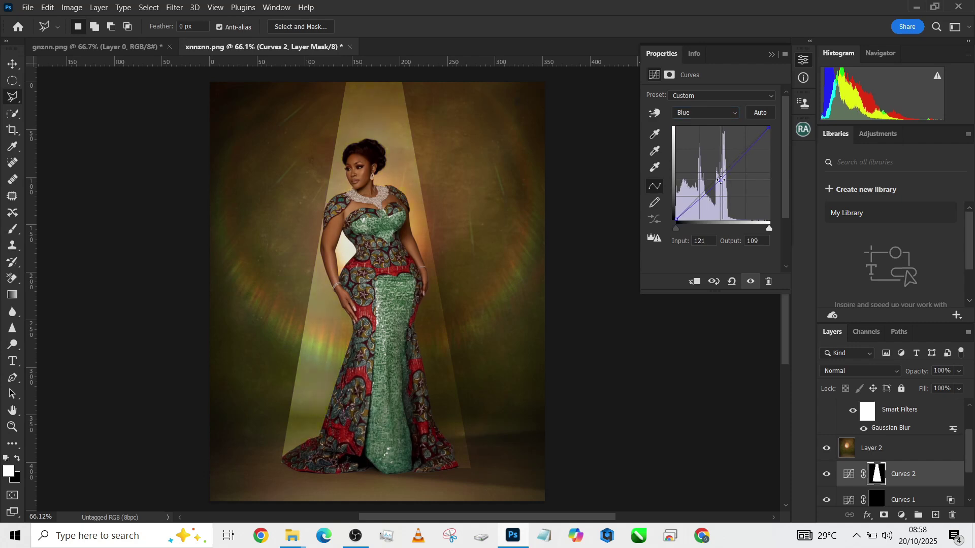
click(708, 115)
click(703, 133)
click(721, 172)
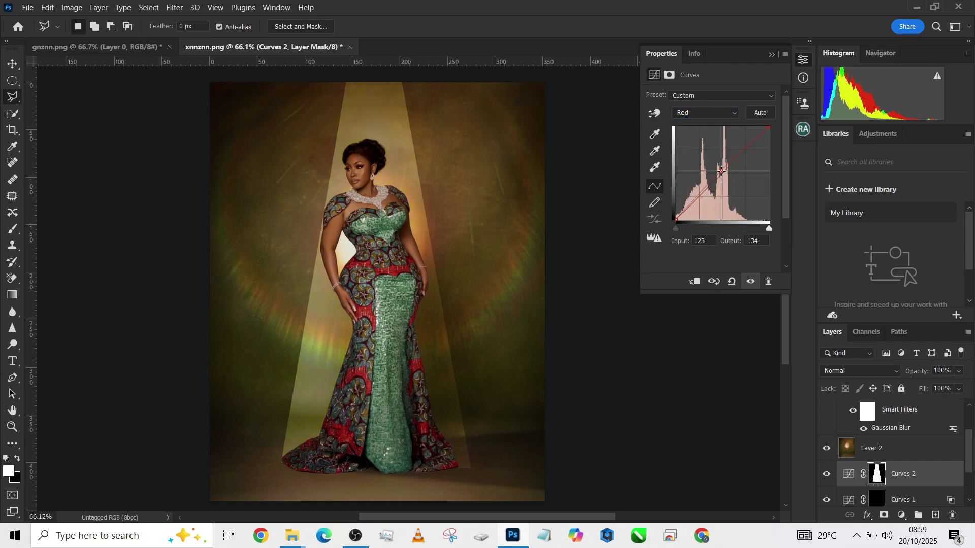
Feather the Curves 2 beam mask to about 26.9 px
click(853, 479)
click(875, 477)
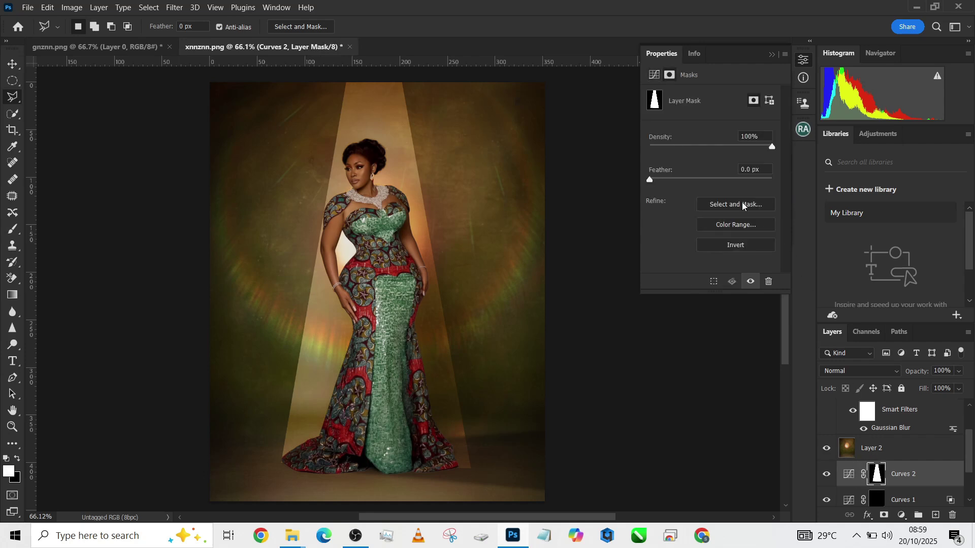
click(716, 177)
drag(714, 181, 706, 183)
Widen the beam mask's bottom on both sides, stretch its top upward, and apply the transform
key(v)
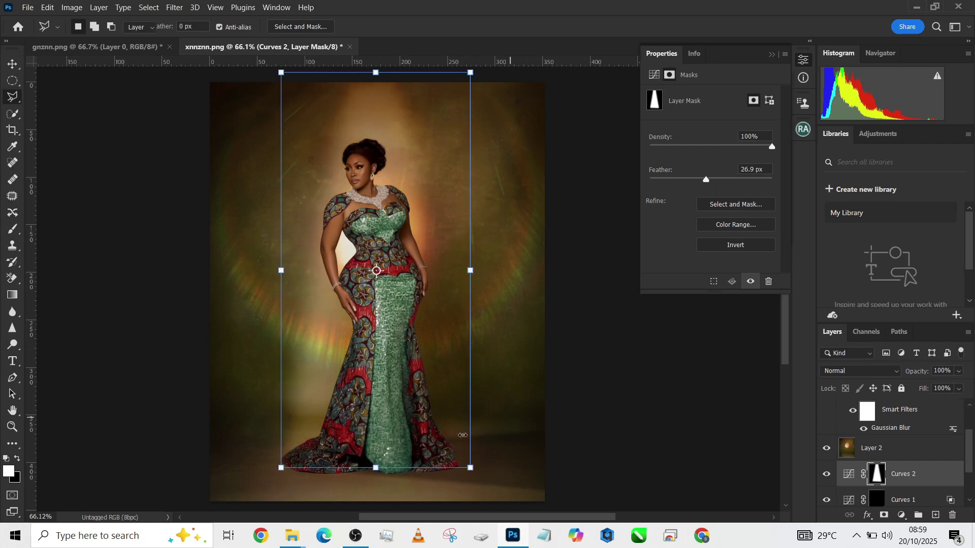
drag(472, 467, 512, 479)
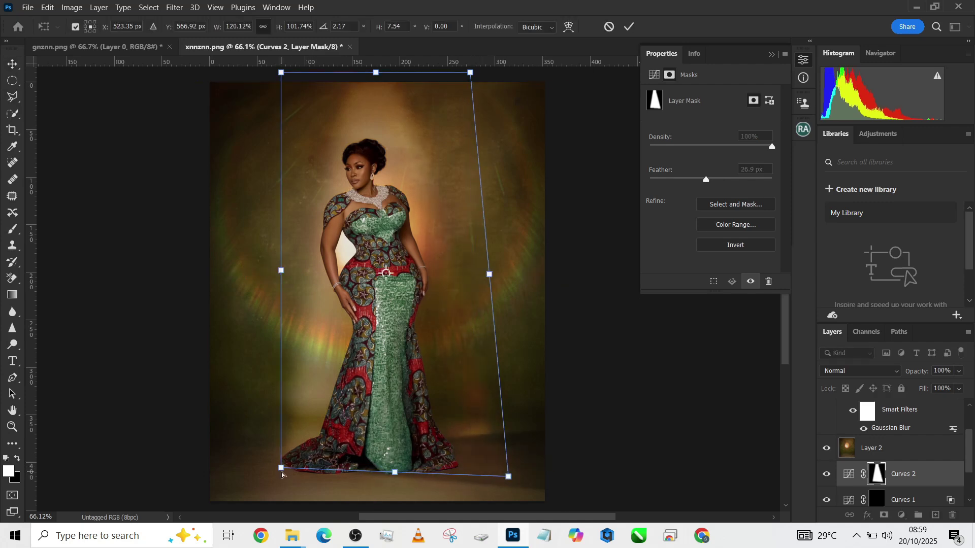
drag(282, 475, 253, 476)
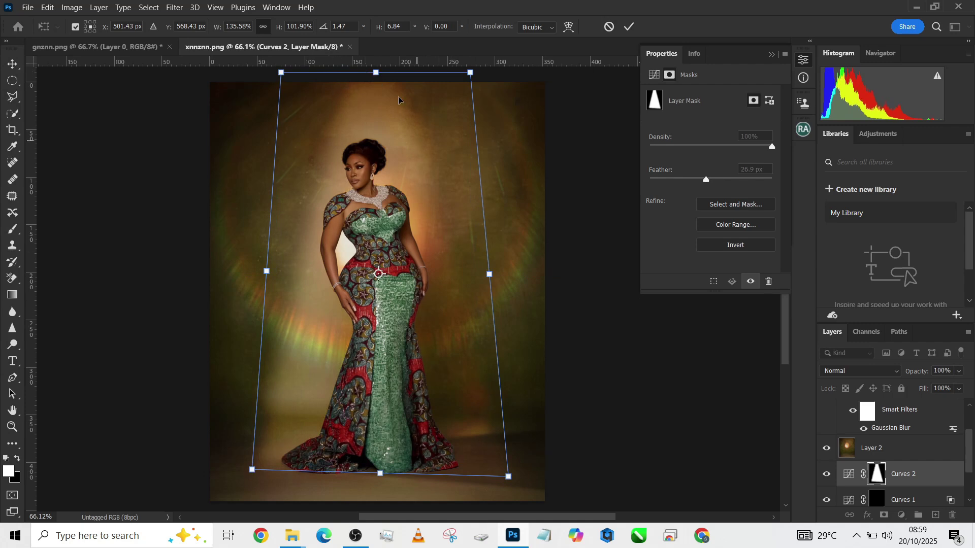
mouse_move(376, 74)
mouse_down()
mouse_move(377, 60)
mouse_move(374, 72)
mouse_up()
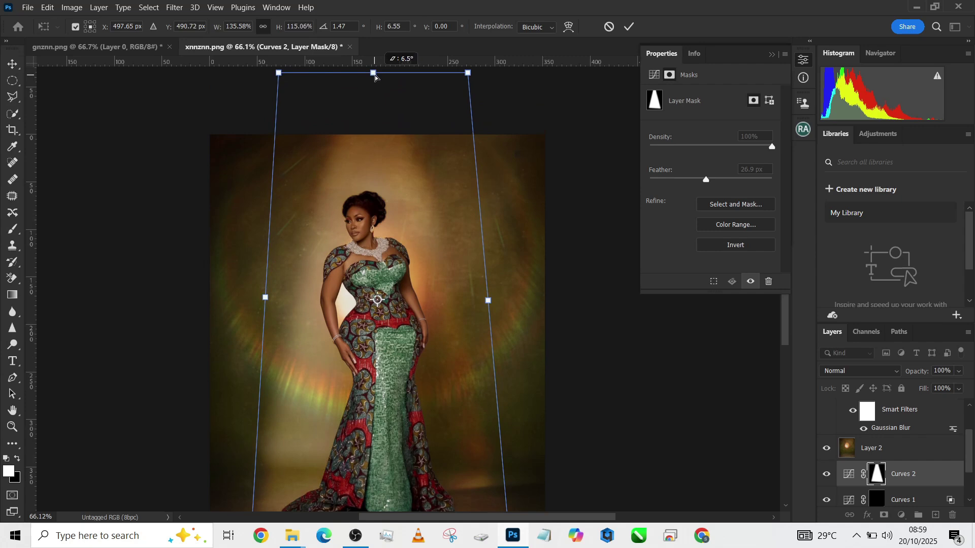
click(628, 28)
Lower the beam mask feather to 25.6 px, then pick the Elliptical Marquee tool
scroll(566, 283, down, 3)
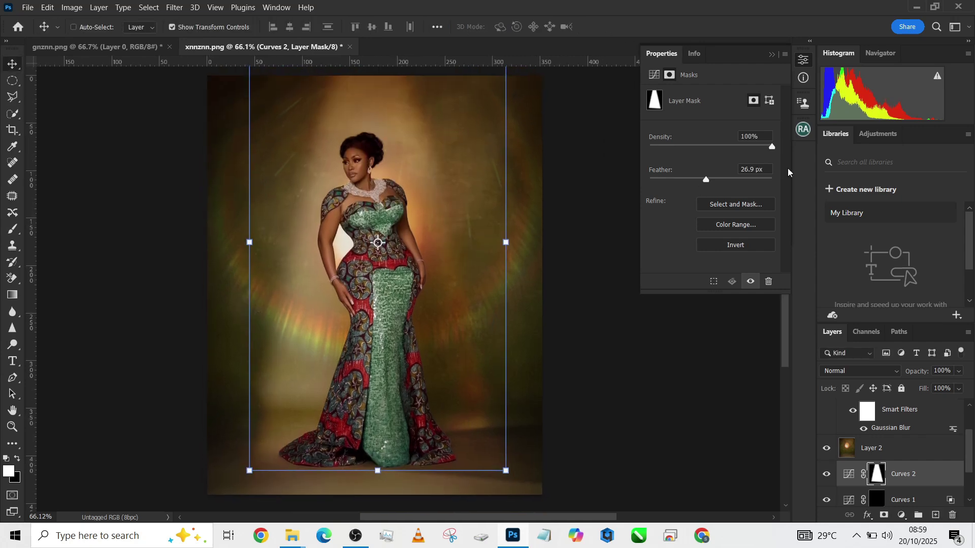
drag(703, 181, 705, 181)
click(13, 80)
scroll(388, 302, down, 2)
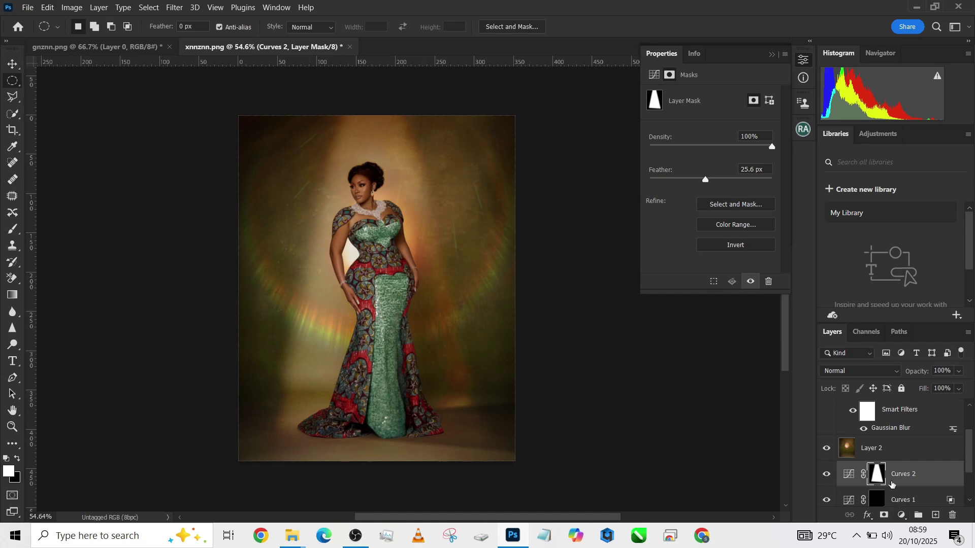
scroll(865, 490, down, 1)
scroll(866, 490, down, 1)
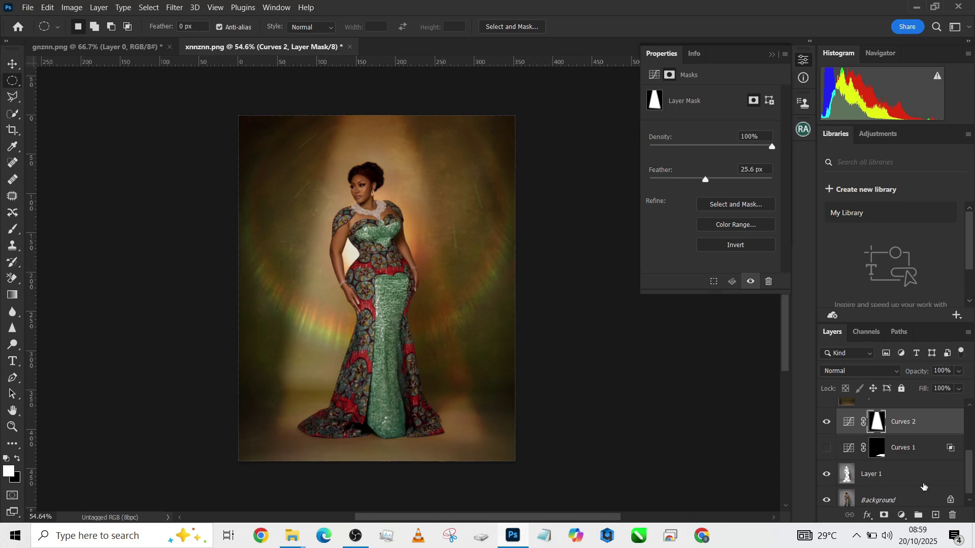
Turn Curves 1 back on, rotate its mask about 88°, and move it down to the gown's hem
click(828, 449)
key(v)
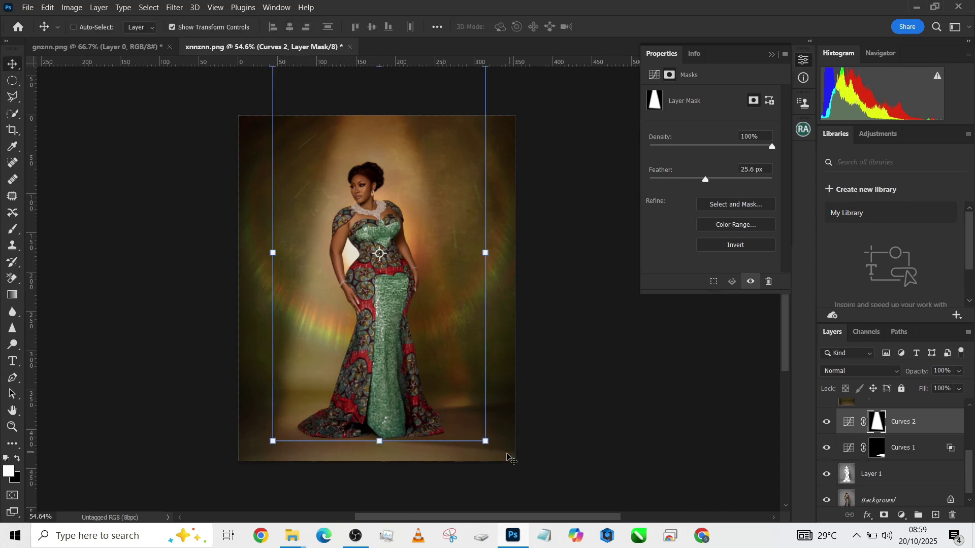
click(896, 452)
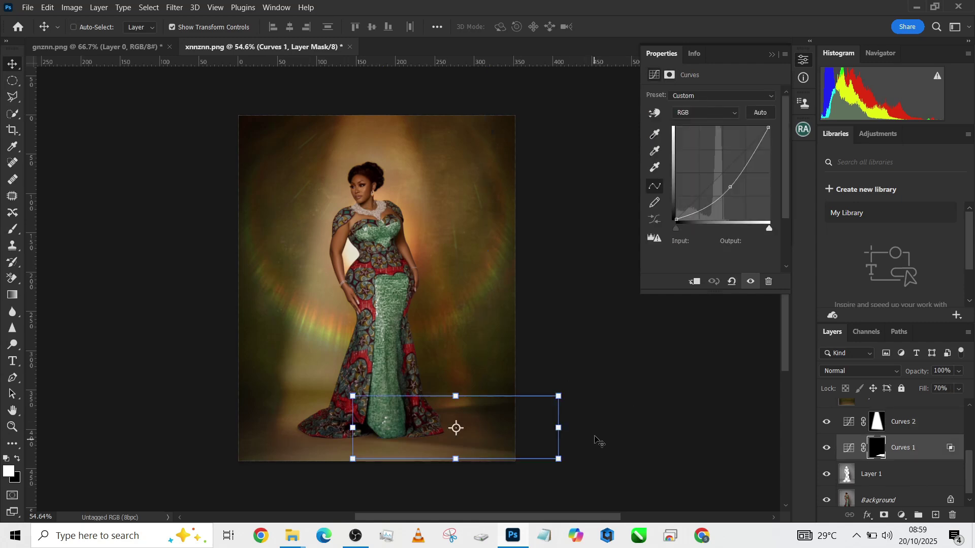
drag(579, 429, 461, 512)
drag(487, 453, 339, 497)
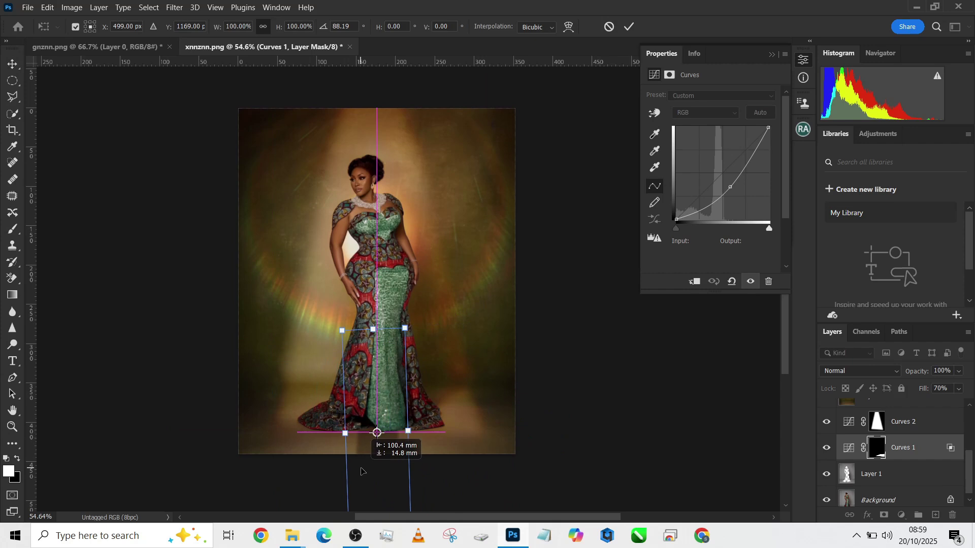
Spread the shadow mask's lower corners outward, pull its narrow top under the gown, and apply
mouse_move(377, 433)
mouse_down()
mouse_move(440, 261)
mouse_move(403, 389)
mouse_move(377, 432)
mouse_up()
scroll(386, 427, down, 3)
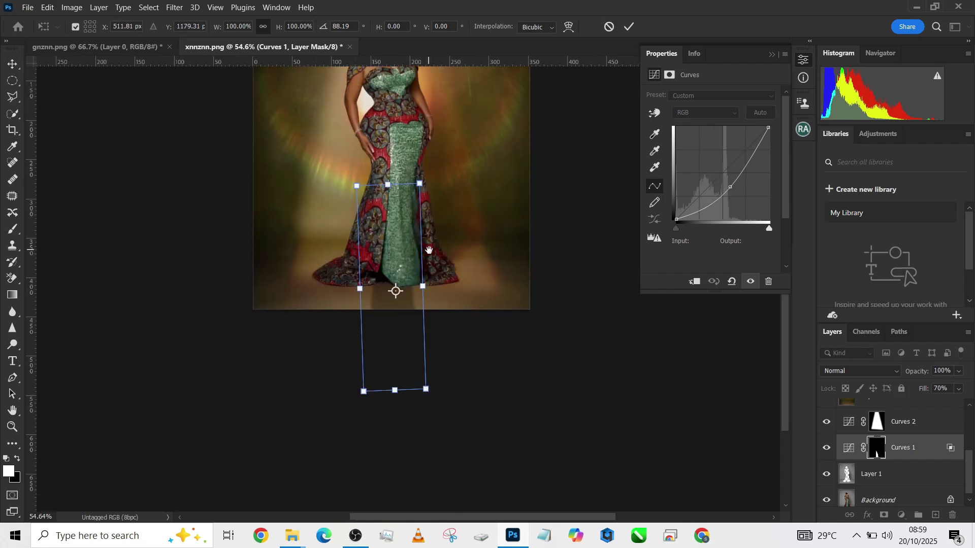
drag(427, 391, 536, 401)
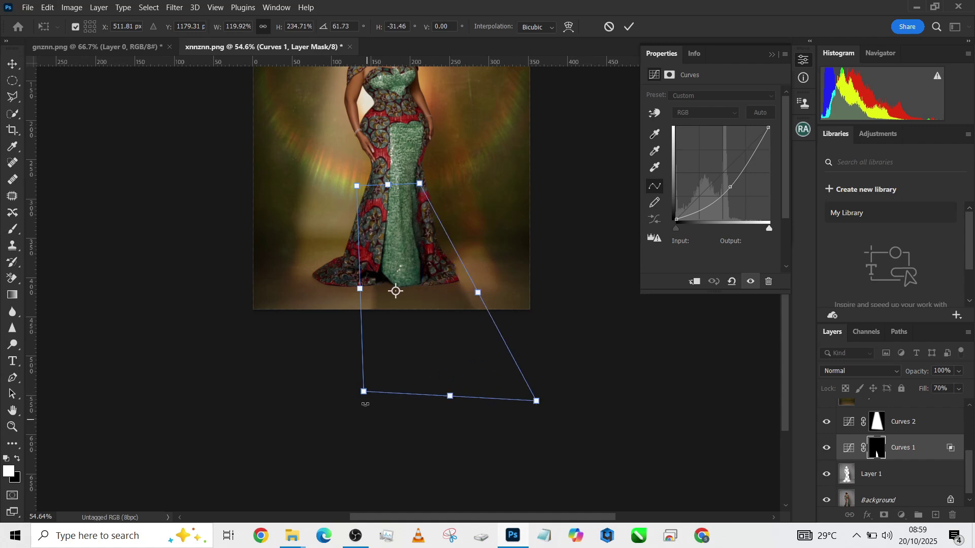
drag(361, 392, 247, 390)
drag(388, 187, 392, 167)
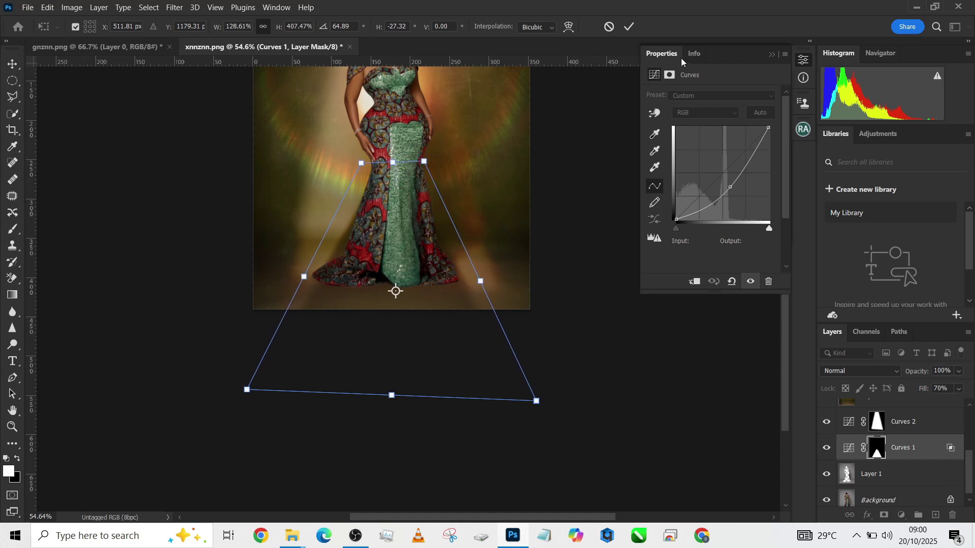
click(630, 27)
Set up a black 90 px brush at 100% opacity with the whole image in view
key(b)
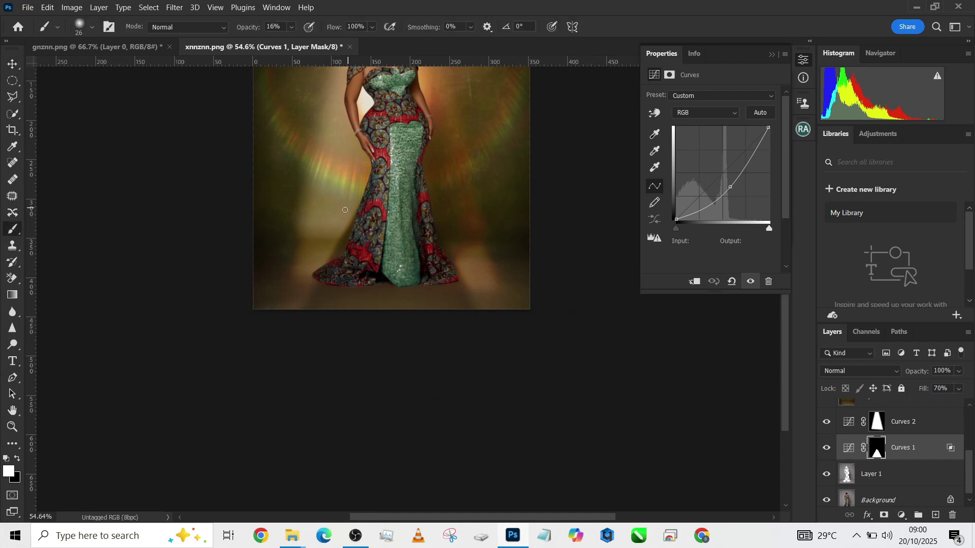
alt+right_click(335, 224)
key(x)
drag(245, 28, 594, 107)
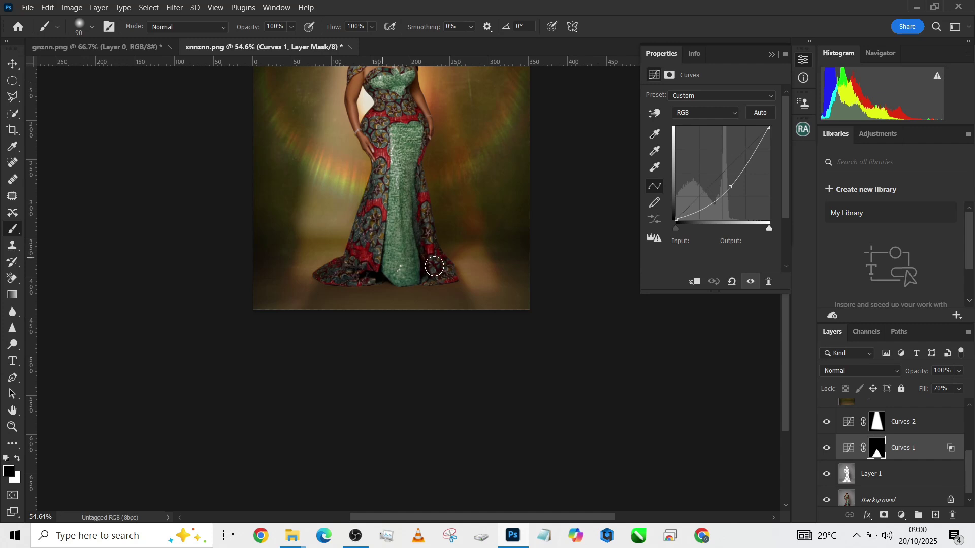
scroll(438, 258, down, 1)
drag(440, 257, 424, 368)
Paint the Curves 2 mask around the hem with a 226 px, 39%-flow black brush
click(825, 430)
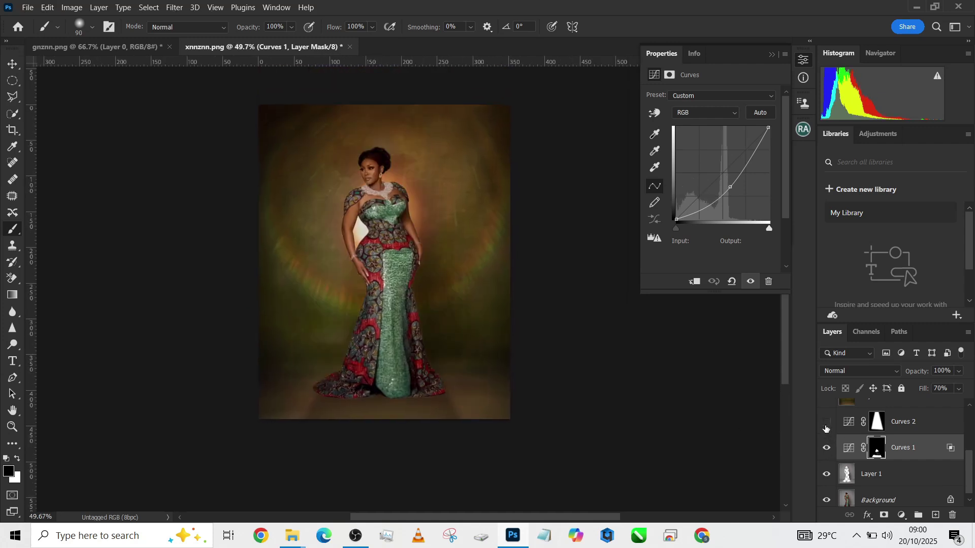
click(826, 428)
click(882, 421)
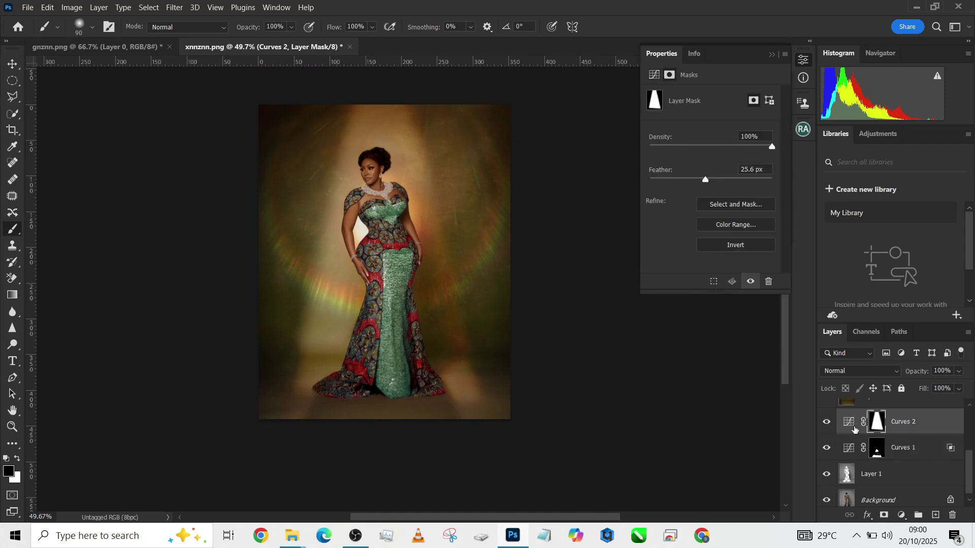
drag(473, 413, 491, 419)
click(371, 28)
drag(370, 41, 350, 41)
drag(469, 378, 483, 398)
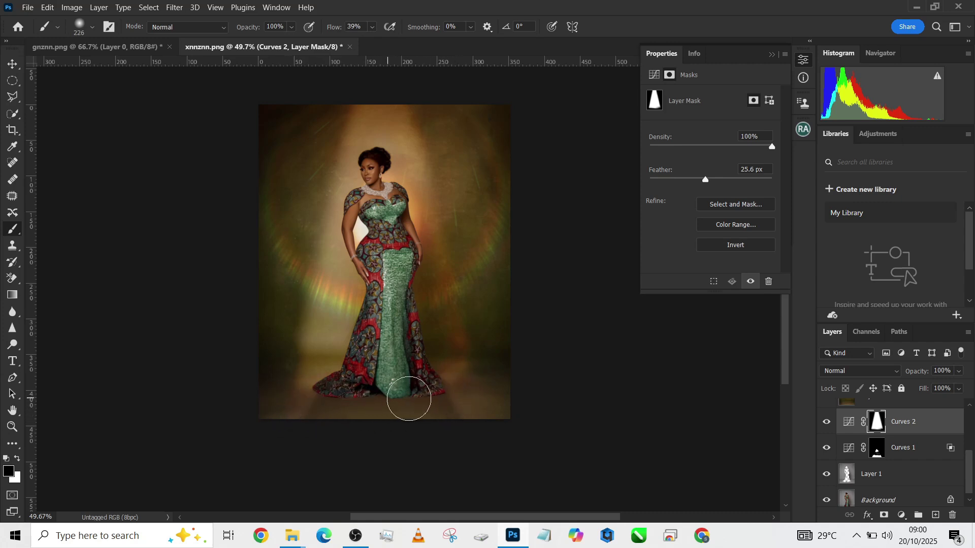
key(x)
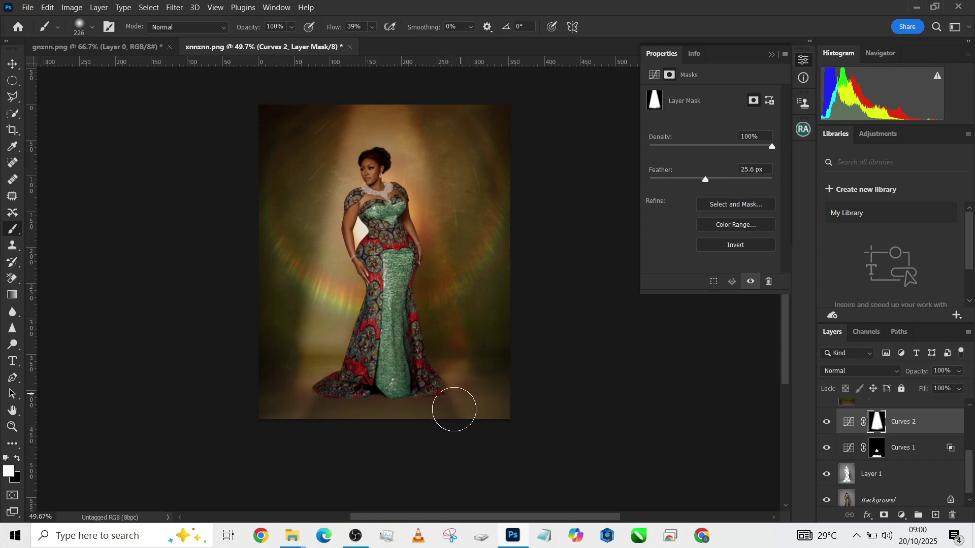
key(x)
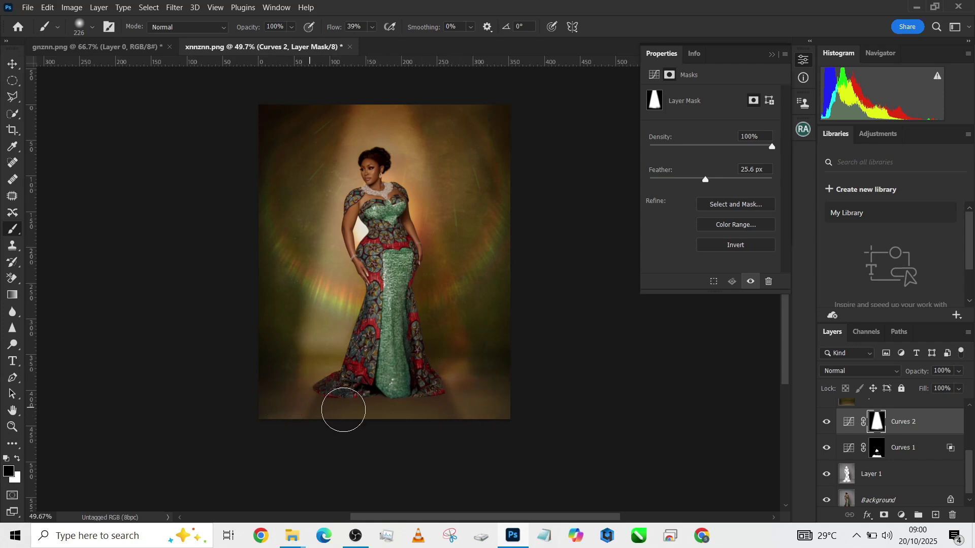
scroll(429, 384, up, 1)
Compare against the original Background photo twice, then set Curves 1 fill to 69%
drag(401, 316, 412, 357)
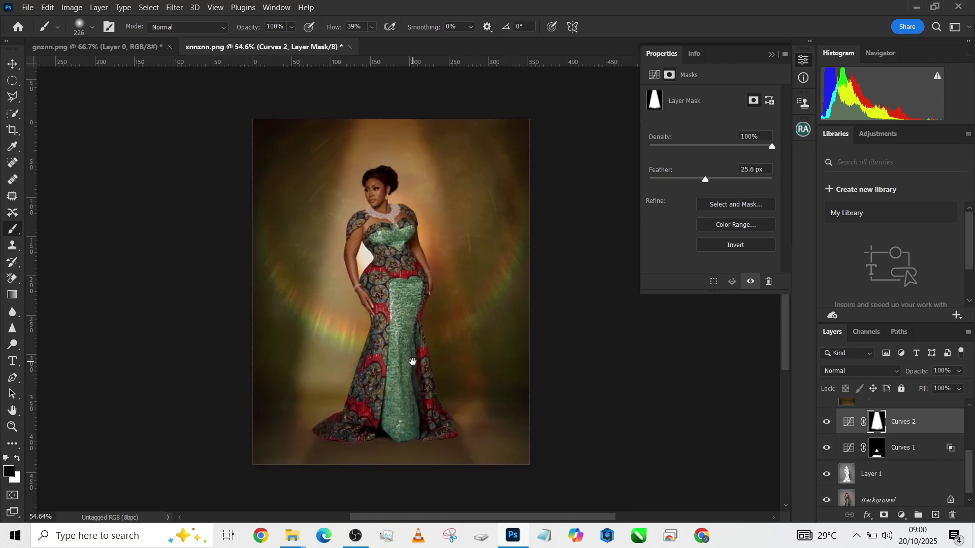
scroll(893, 489, down, 1)
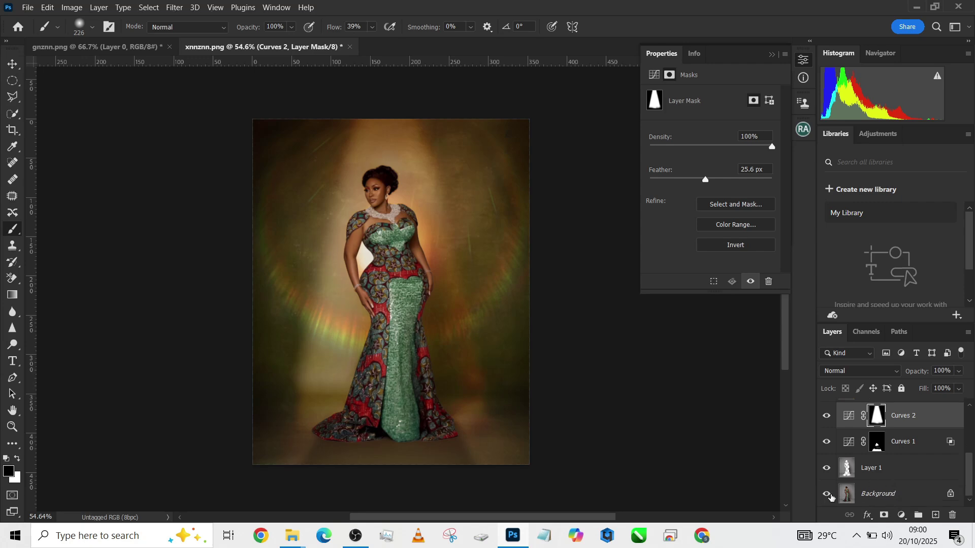
alt+click(831, 497)
alt+click(830, 497)
alt+click(830, 497)
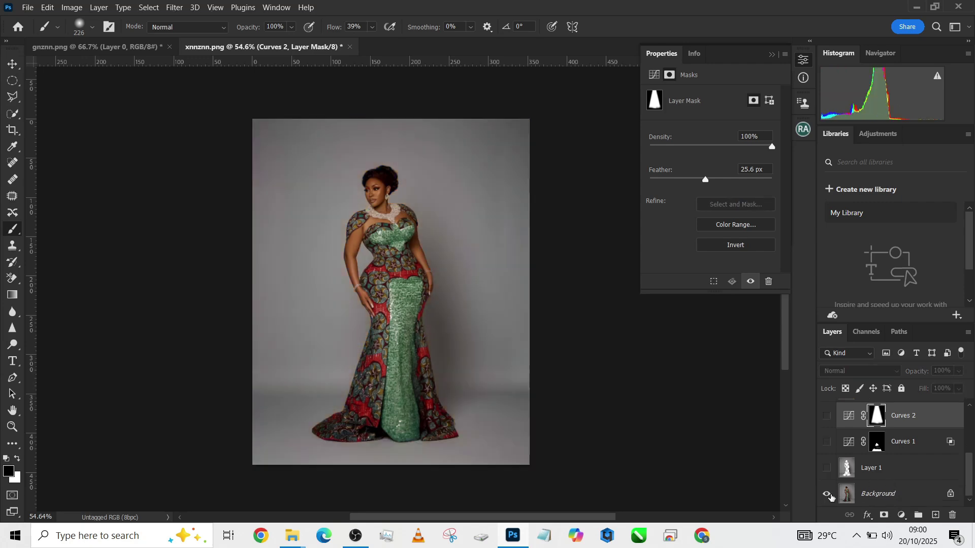
alt+click(831, 496)
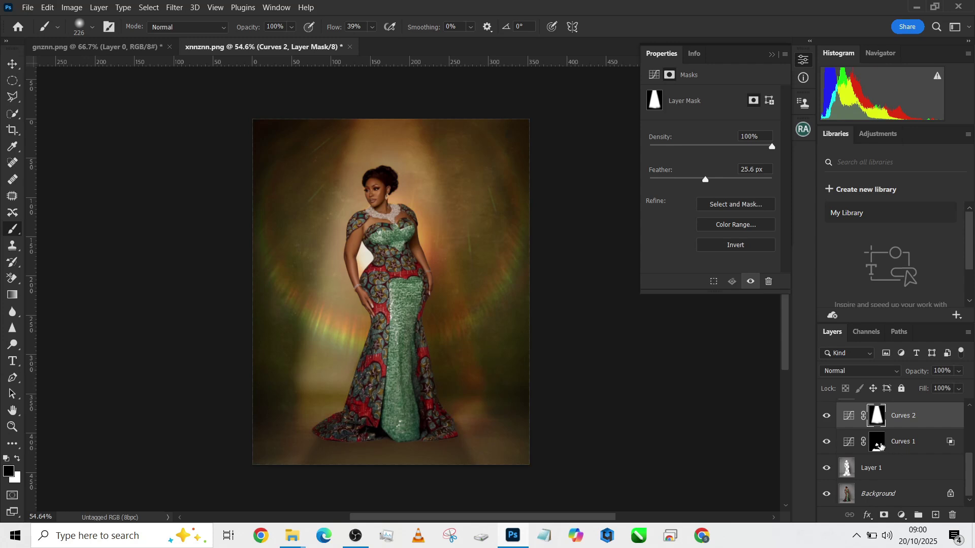
click(923, 446)
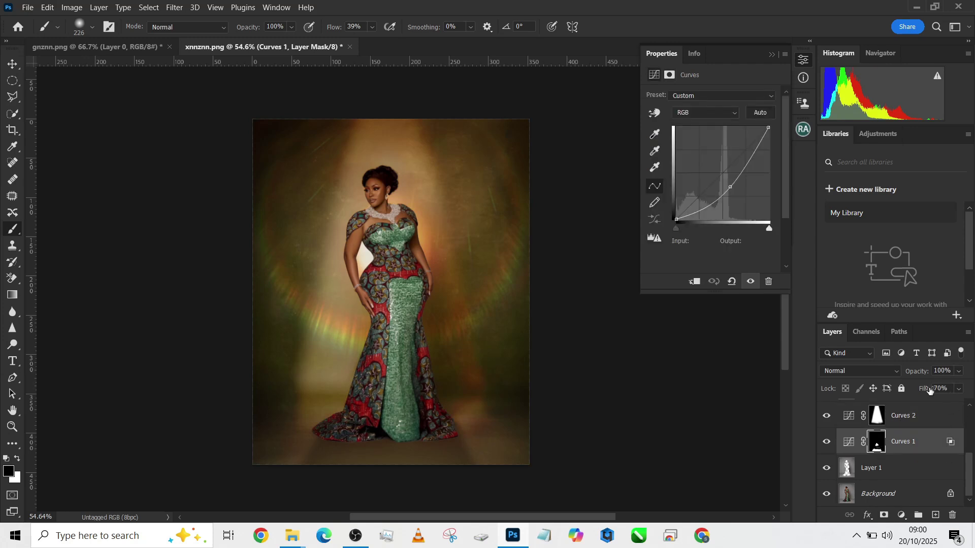
mouse_move(924, 388)
mouse_down()
mouse_move(938, 391)
mouse_move(927, 397)
mouse_up()
Add a Color Lookup adjustment above the Background copy, trying the 2Strip and Bleach Bypass looks
scroll(887, 476, up, 5)
click(908, 417)
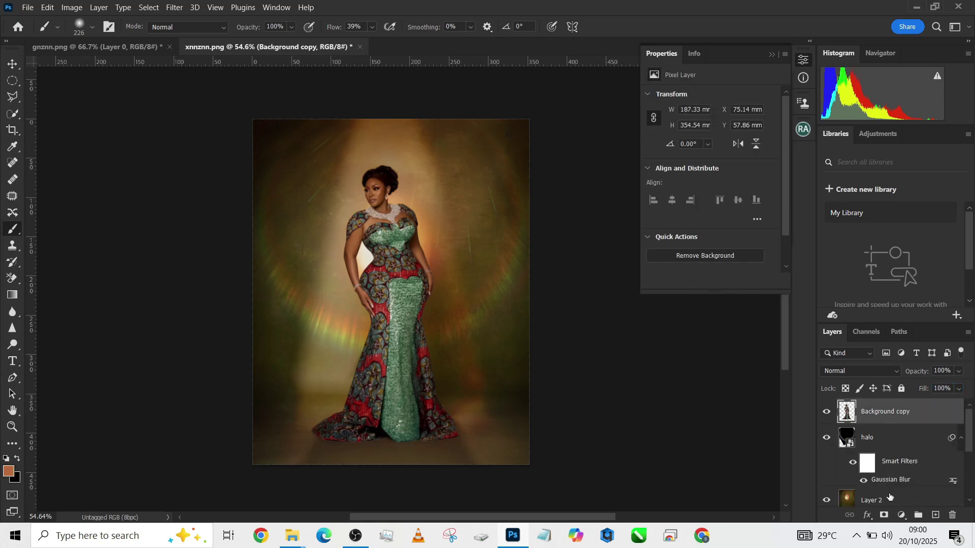
click(902, 515)
click(909, 447)
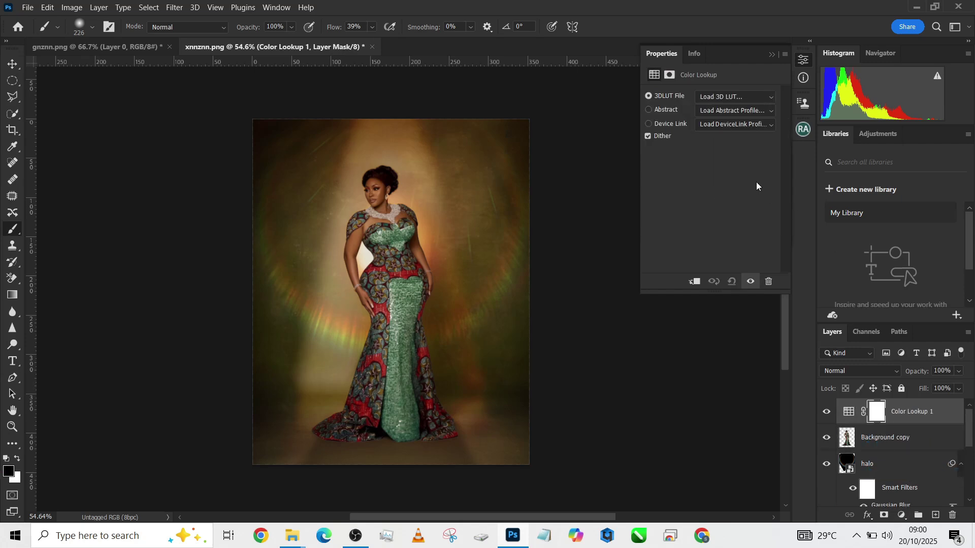
click(719, 97)
click(715, 150)
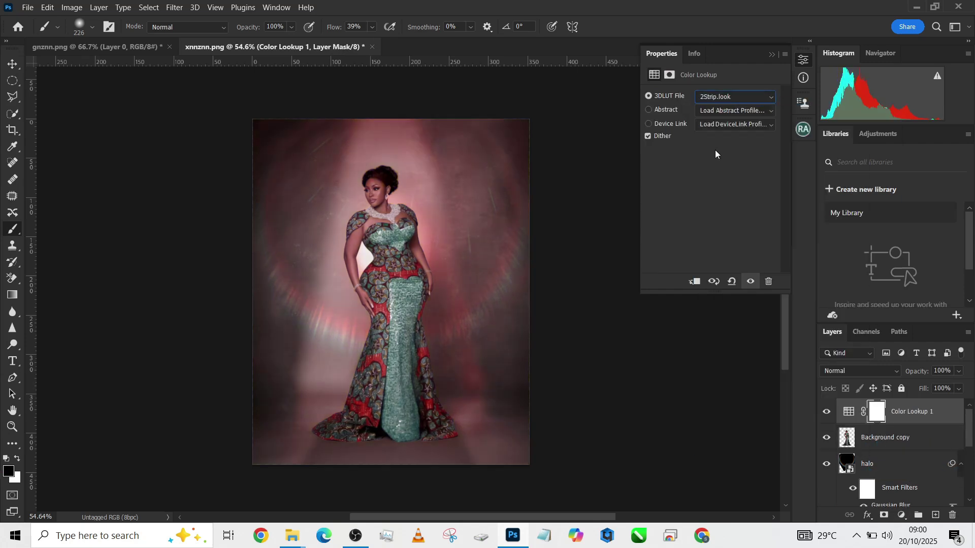
key(Down)
key(Down)
key(Down)
key(Up)
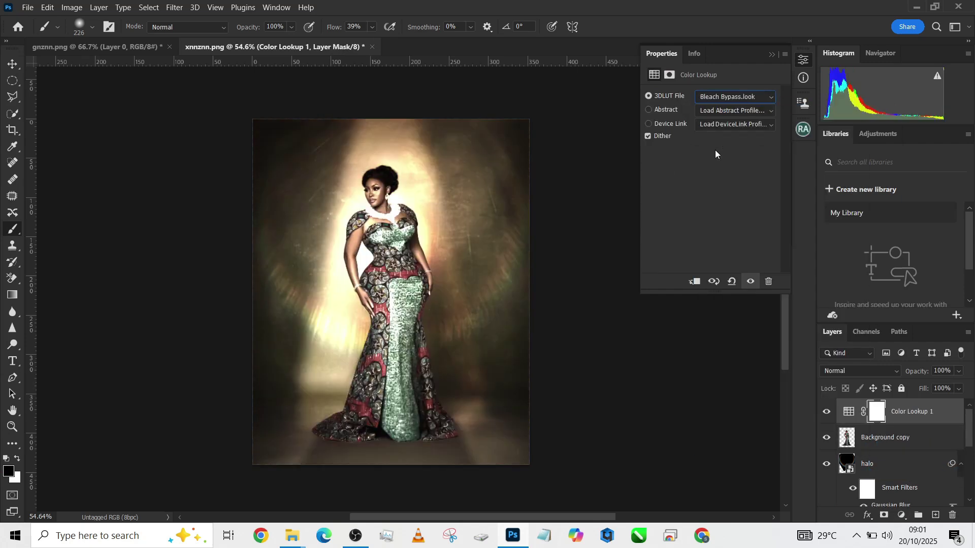
click(960, 389)
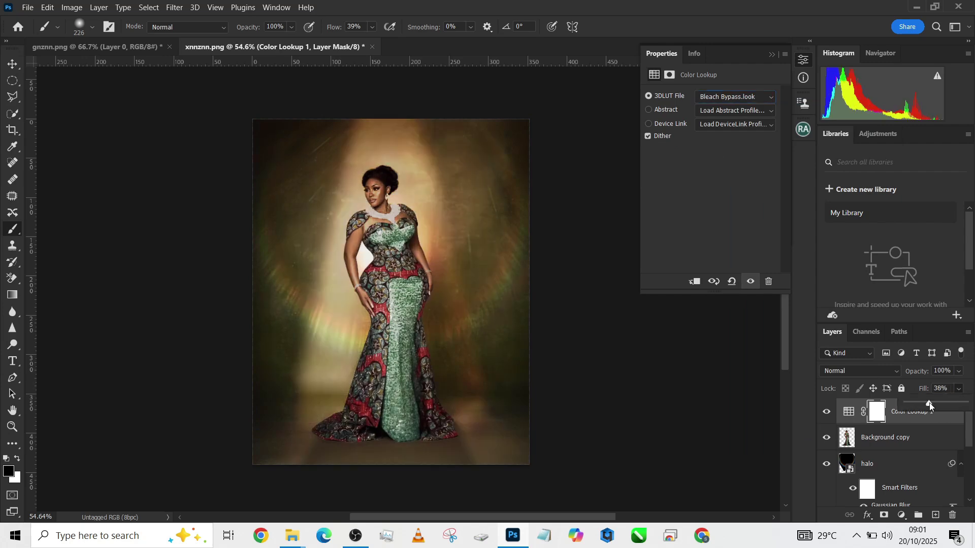
click(754, 98)
click(755, 98)
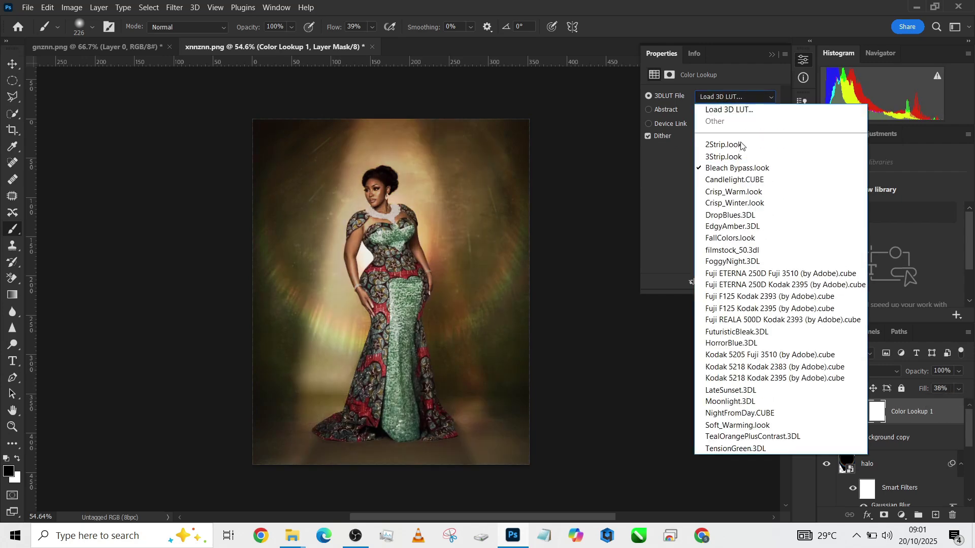
click(731, 173)
Cycle through LUT looks, settle on filmstock_50.3dl, and set the layer opacity to 41%
key(Down)
key(Down)
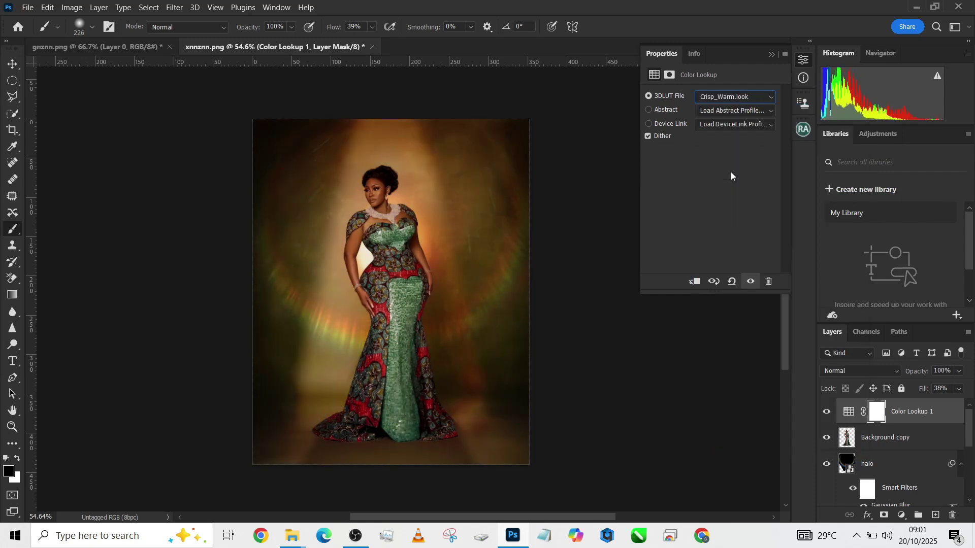
key(Down)
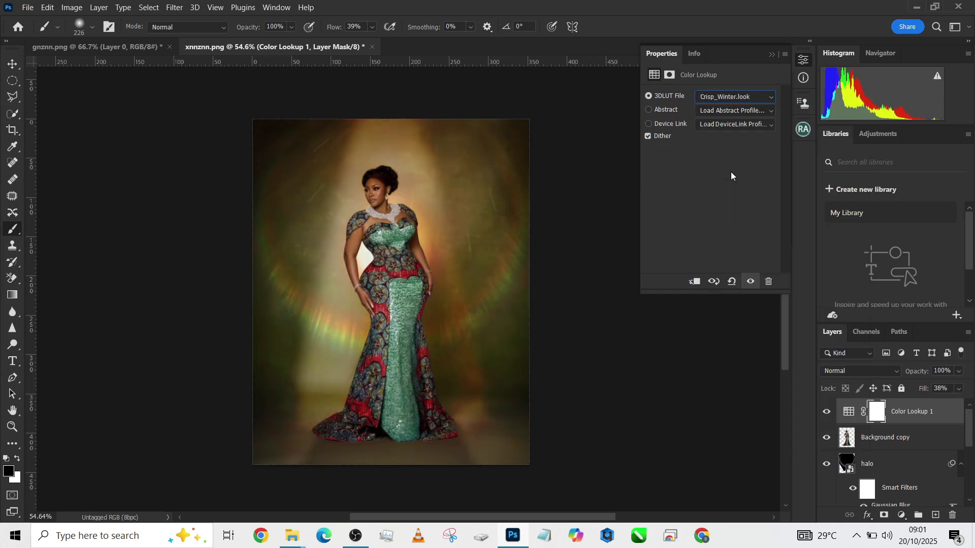
key(Down)
key(Down)
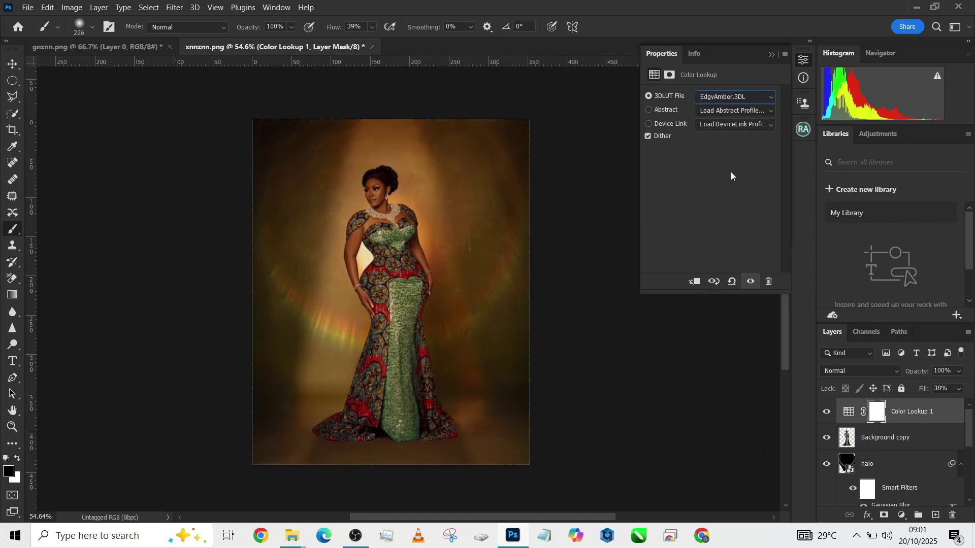
key(Down)
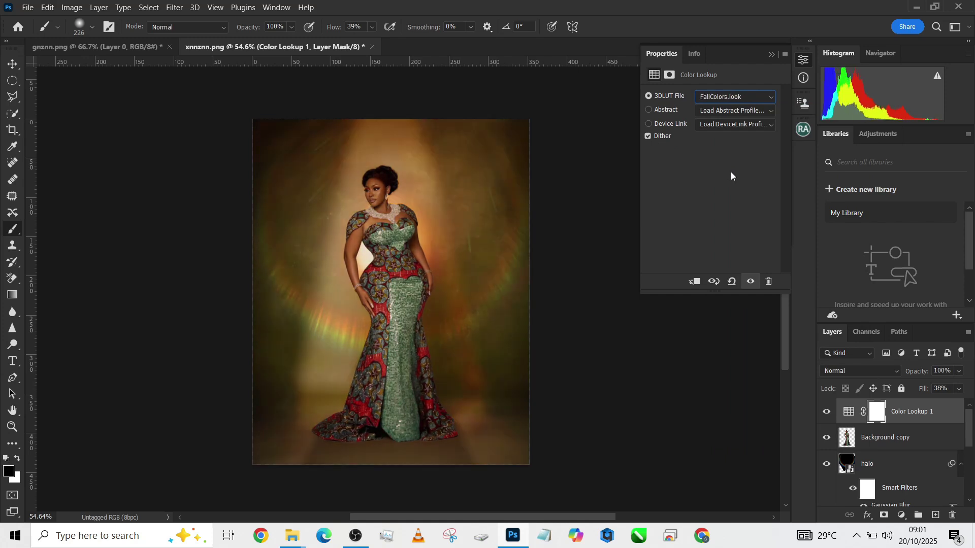
key(Down)
key(Up)
key(Down)
key(Down)
key(Down)
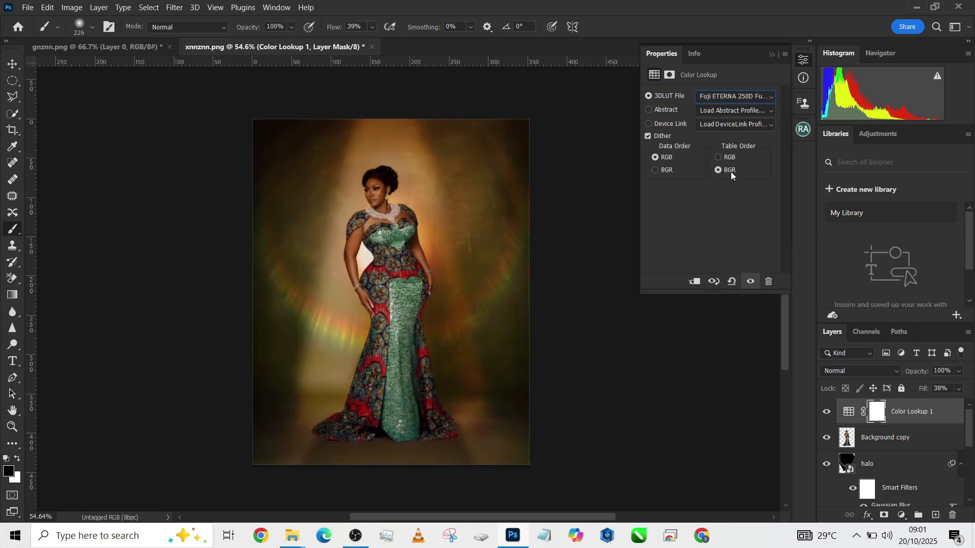
key(Up)
key(Up)
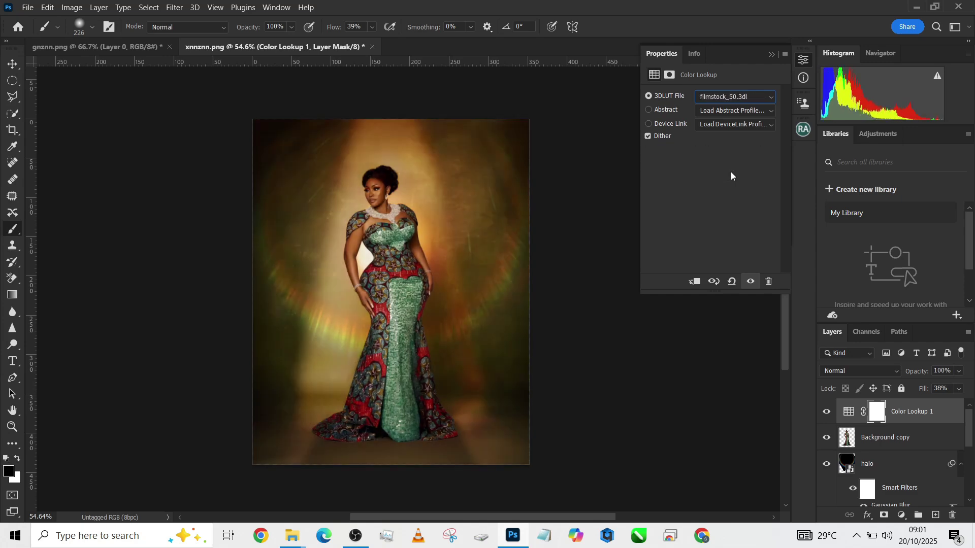
click(959, 371)
drag(943, 384, 939, 385)
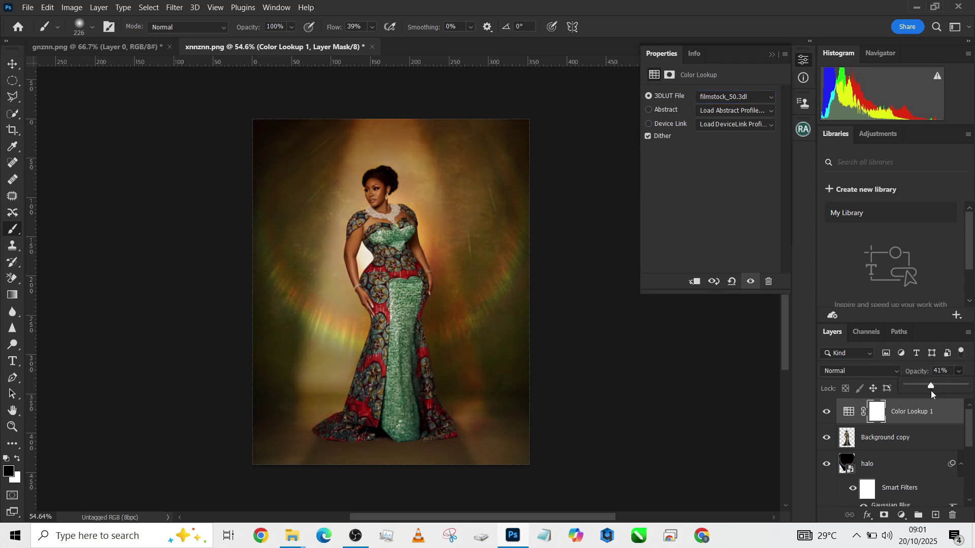
click(831, 465)
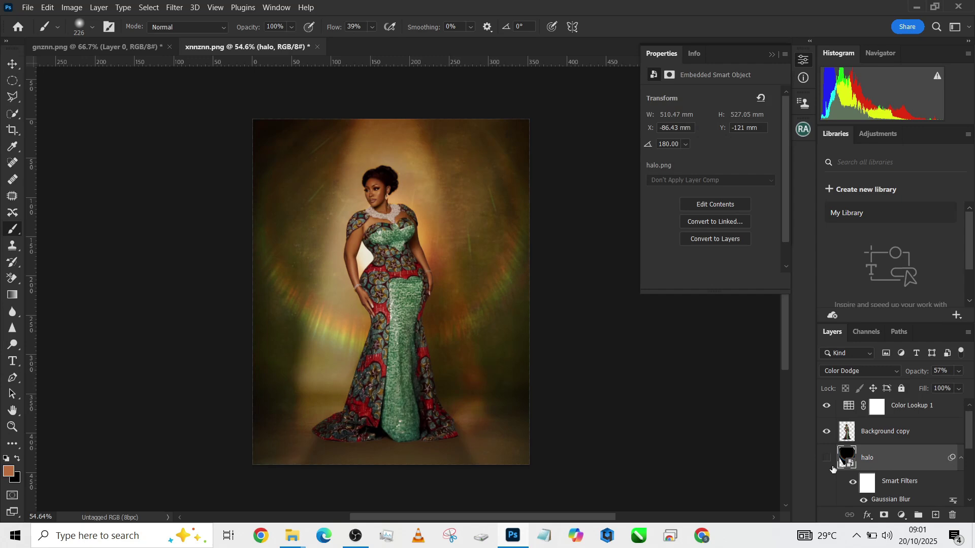
click(827, 458)
click(827, 459)
click(827, 459)
click(827, 459)
scroll(872, 470, down, 2)
click(831, 468)
click(831, 468)
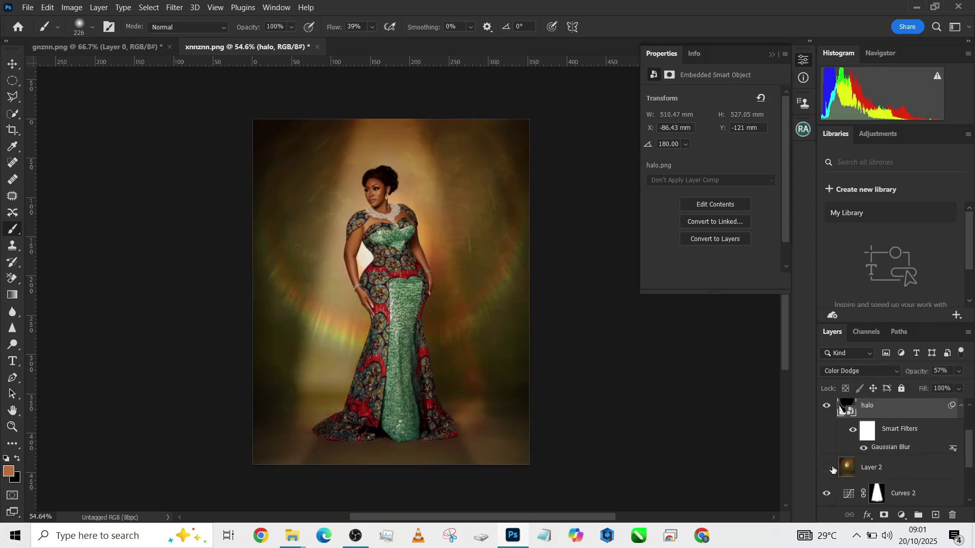
click(831, 468)
click(833, 469)
scroll(838, 472, down, 2)
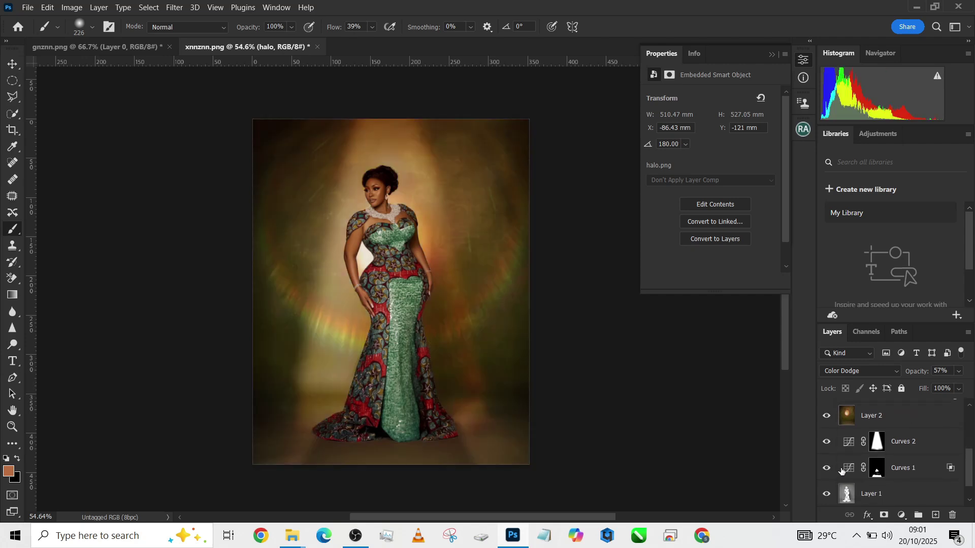
click(828, 442)
Narrow the Curves 2 beam from both sides and shift it slightly left over the woman
click(931, 446)
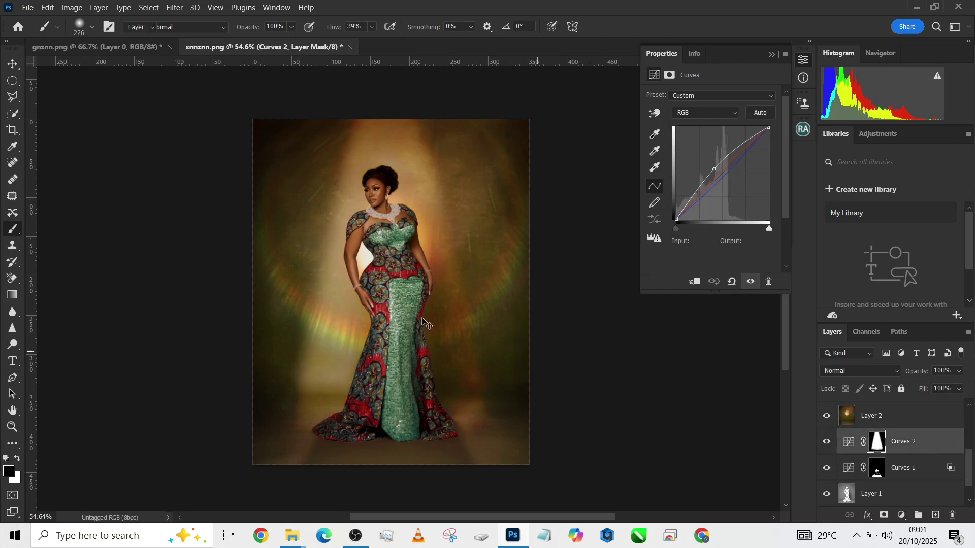
key(v)
drag(288, 265, 312, 264)
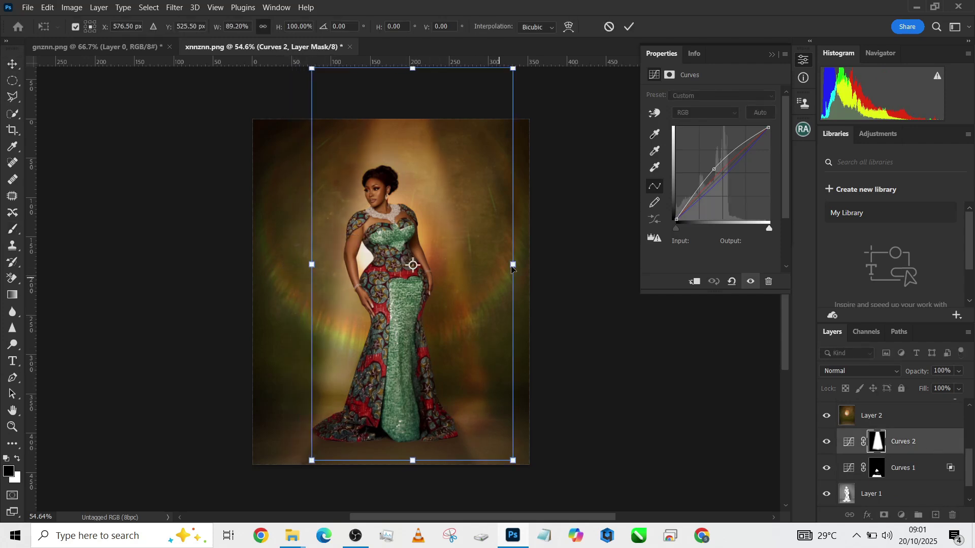
mouse_move(513, 269)
mouse_down()
mouse_move(483, 268)
mouse_move(501, 269)
mouse_up()
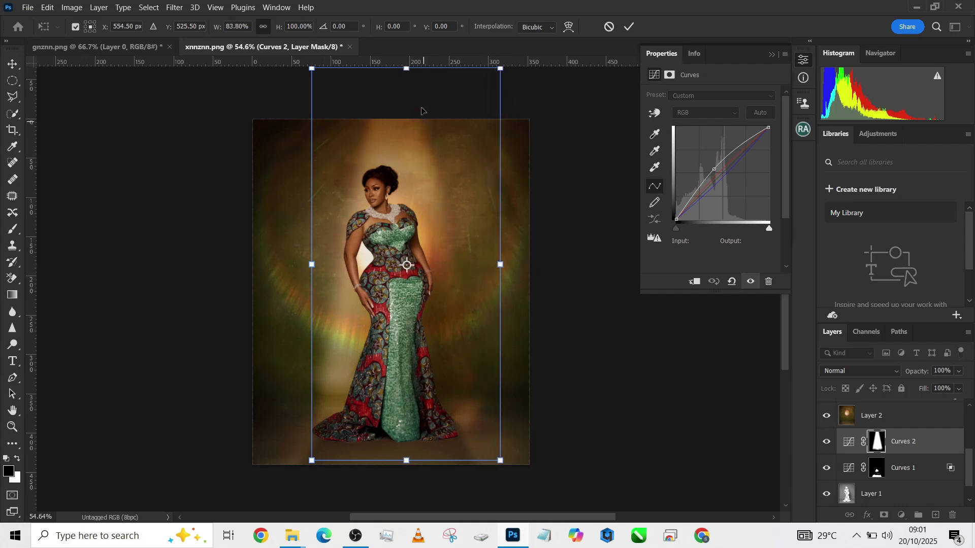
drag(408, 86, 399, 88)
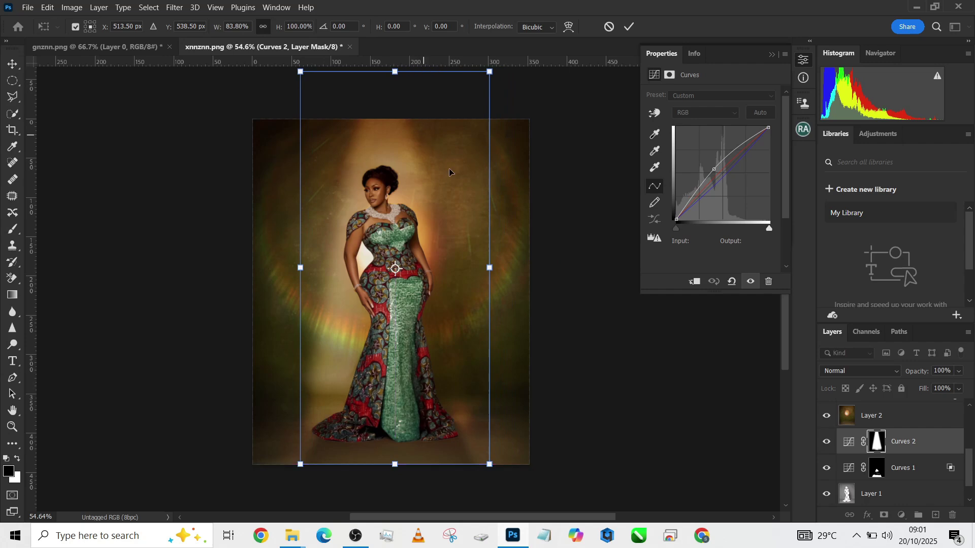
drag(301, 267, 312, 268)
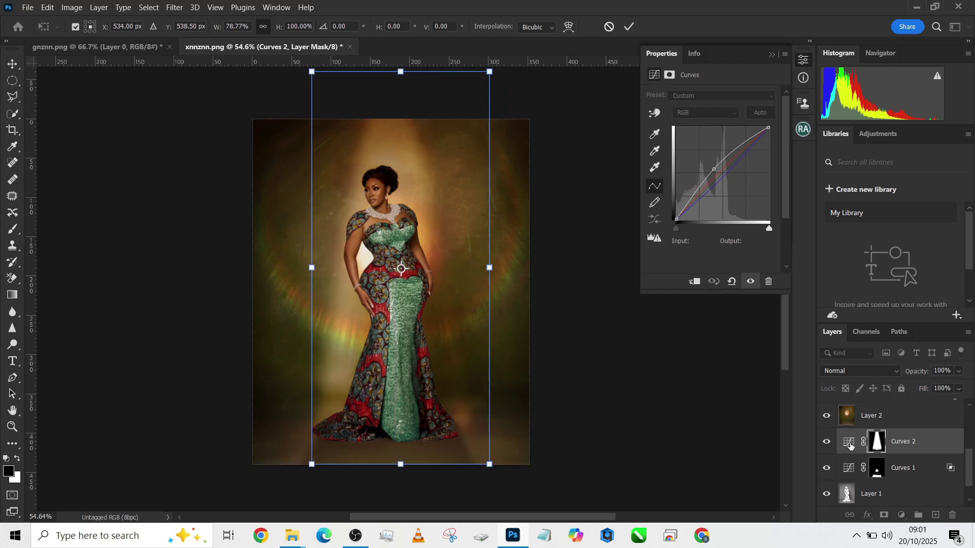
key(Return)
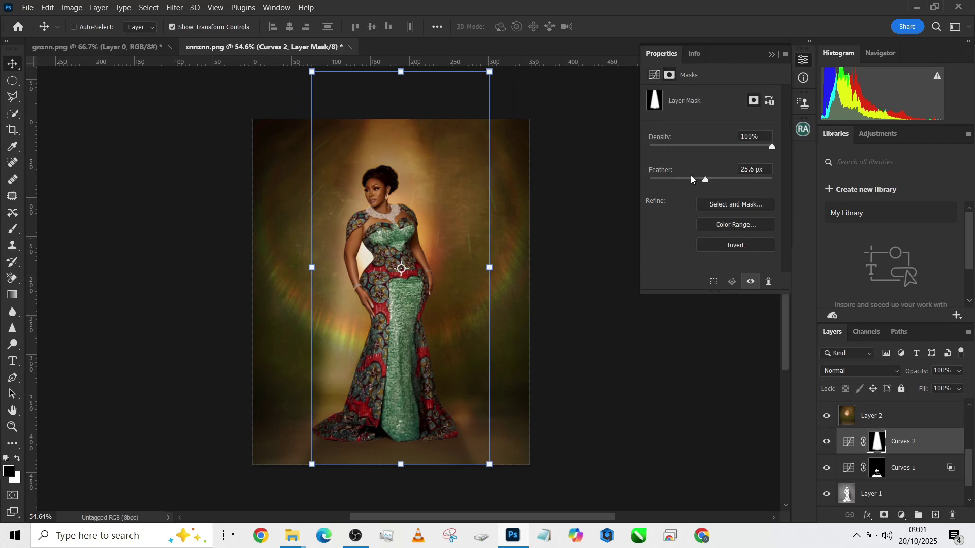
Feather the beam mask to 9 px and move Curves 2 above Color Lookup 1 at 100% opacity
click(692, 177)
drag(691, 179, 696, 179)
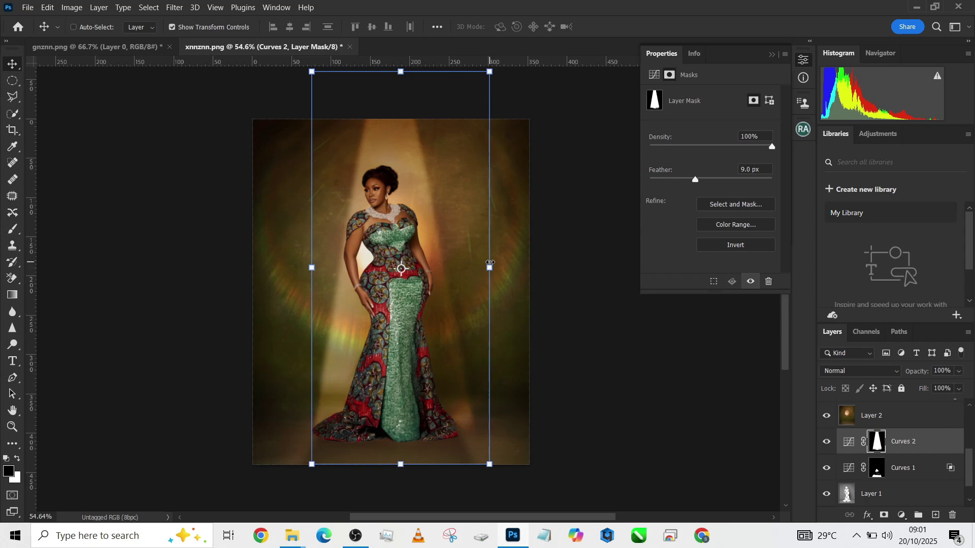
drag(490, 267, 487, 264)
drag(459, 307, 455, 305)
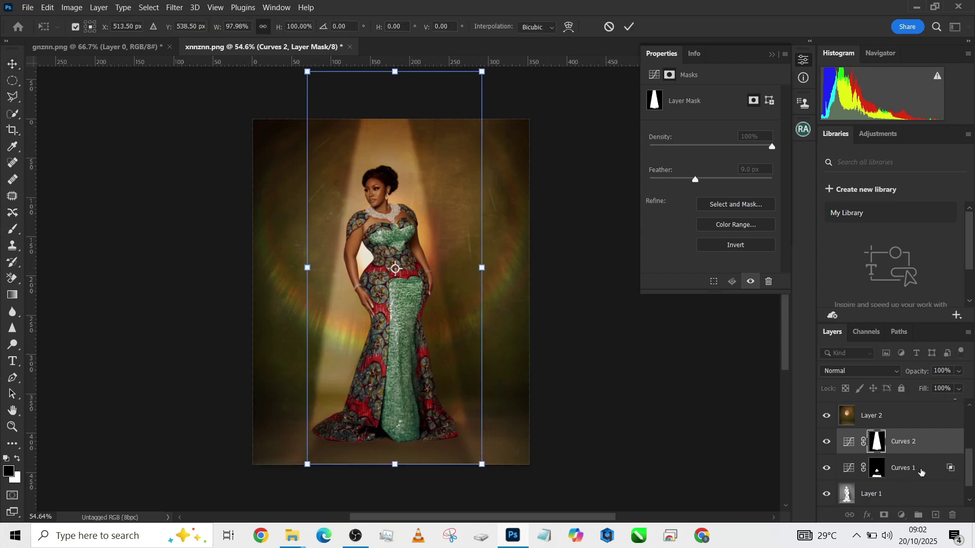
scroll(934, 480, up, 2)
drag(940, 499, 911, 409)
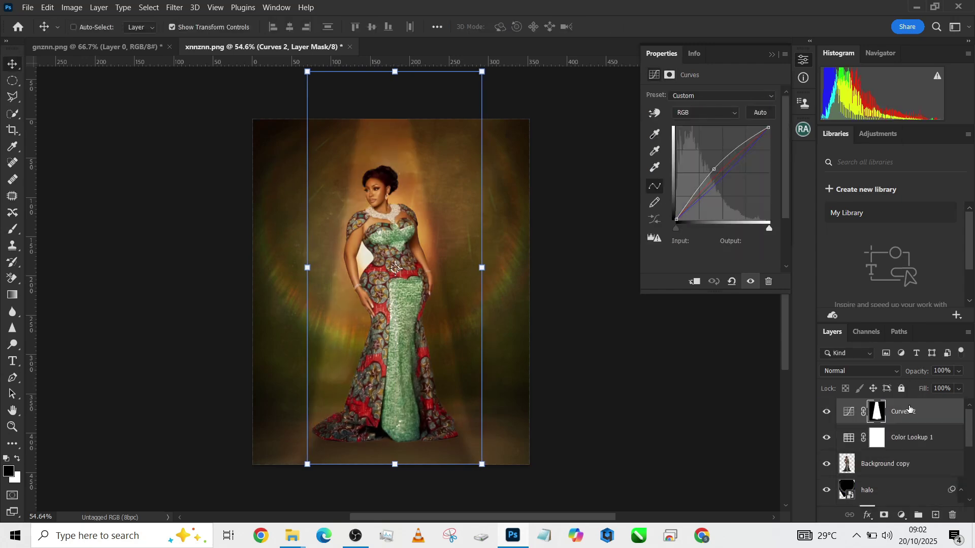
click(957, 373)
drag(931, 386, 965, 384)
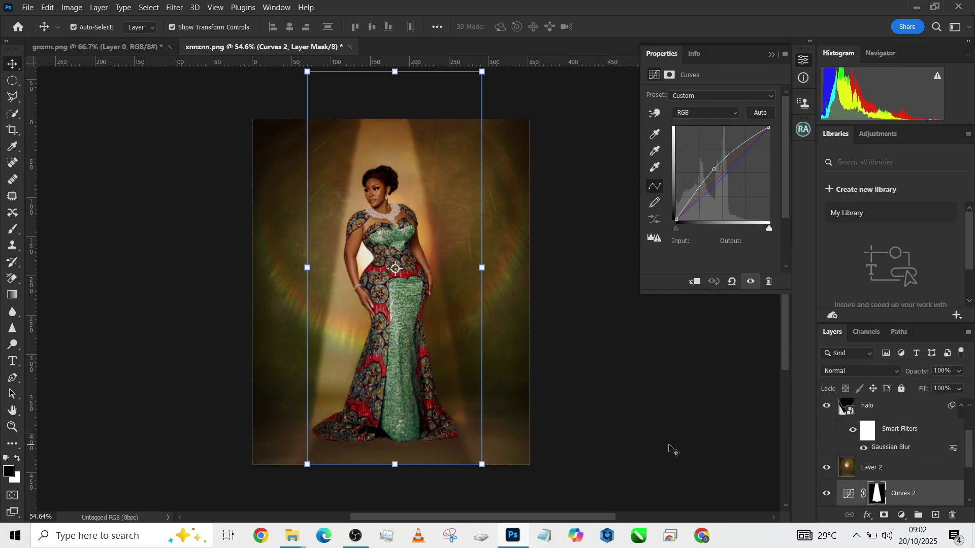
Target the Curves 2 mask and soften its feather to 35.3 px
click(847, 499)
click(876, 493)
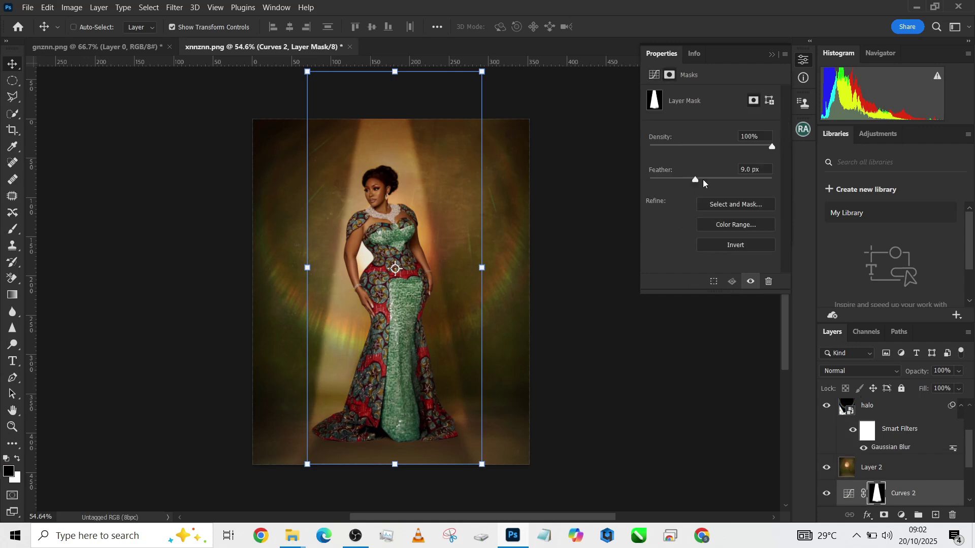
click(703, 179)
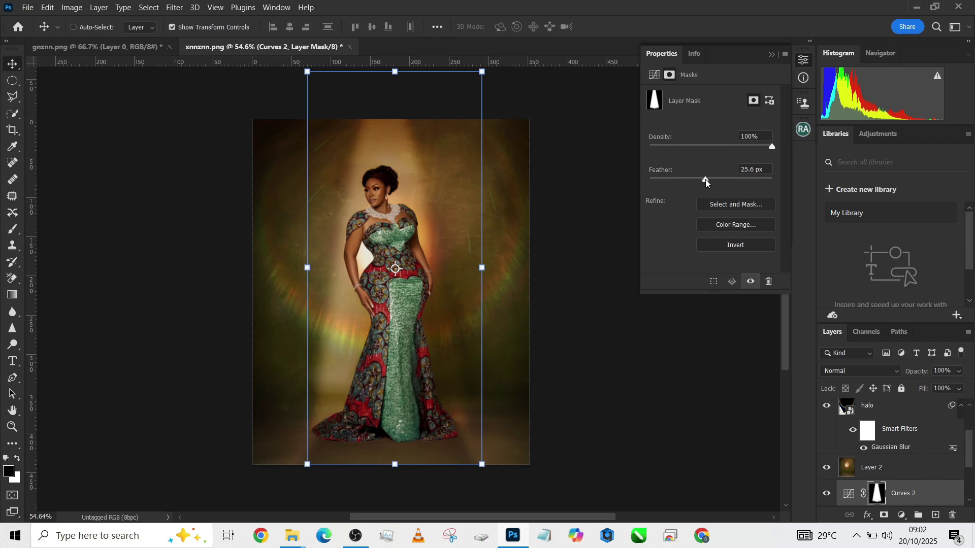
drag(705, 179, 701, 181)
click(13, 84)
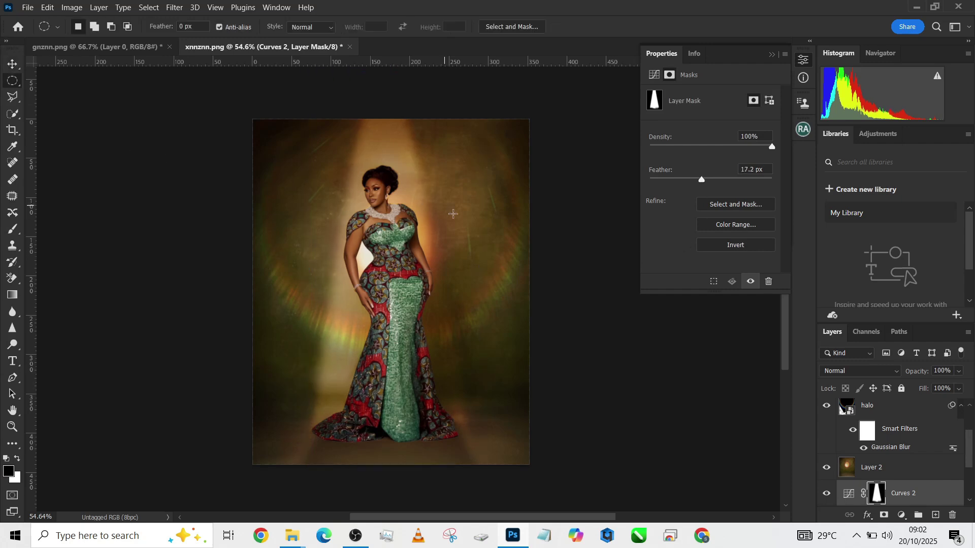
scroll(453, 214, down, 2)
scroll(453, 214, up, 1)
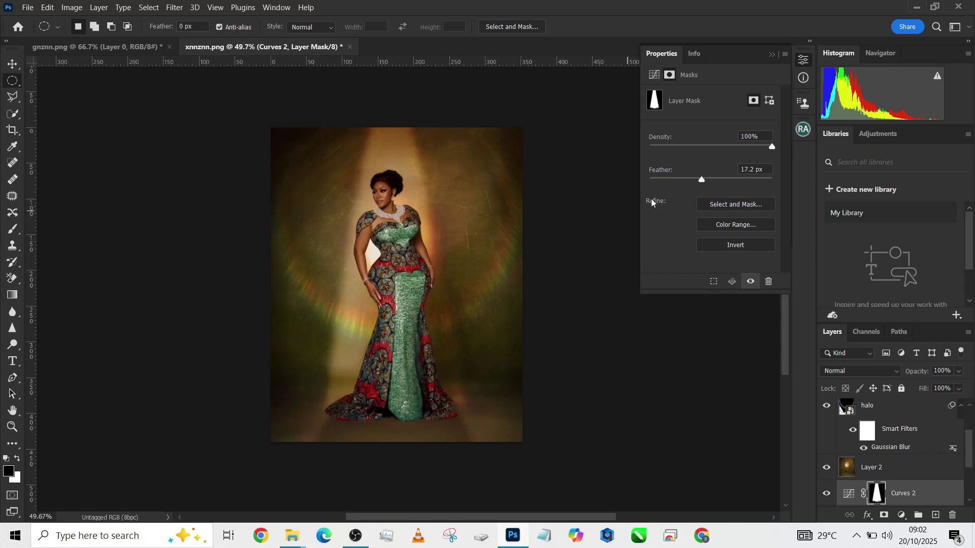
click(708, 179)
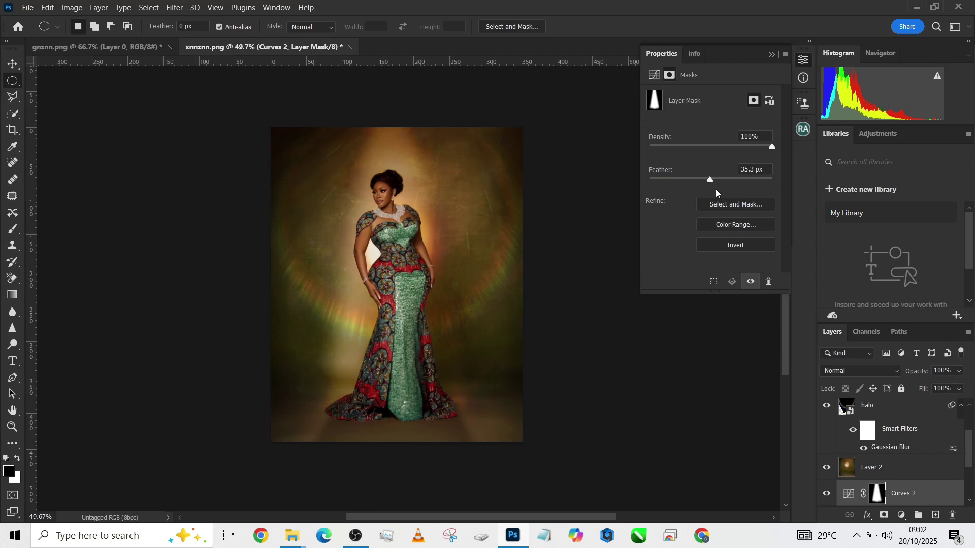
Lower the beam layer's fill to 70%, then show only the original Background photo
click(959, 391)
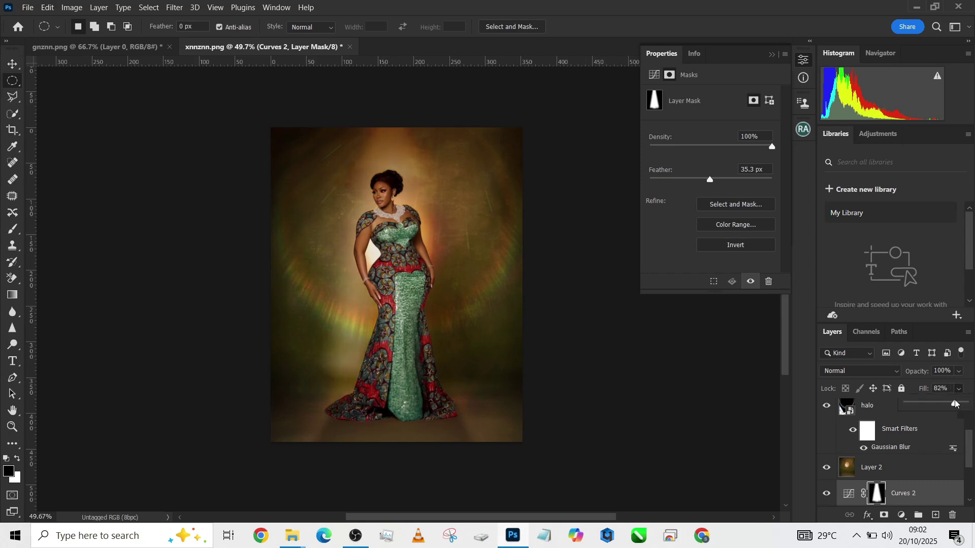
drag(959, 403, 948, 405)
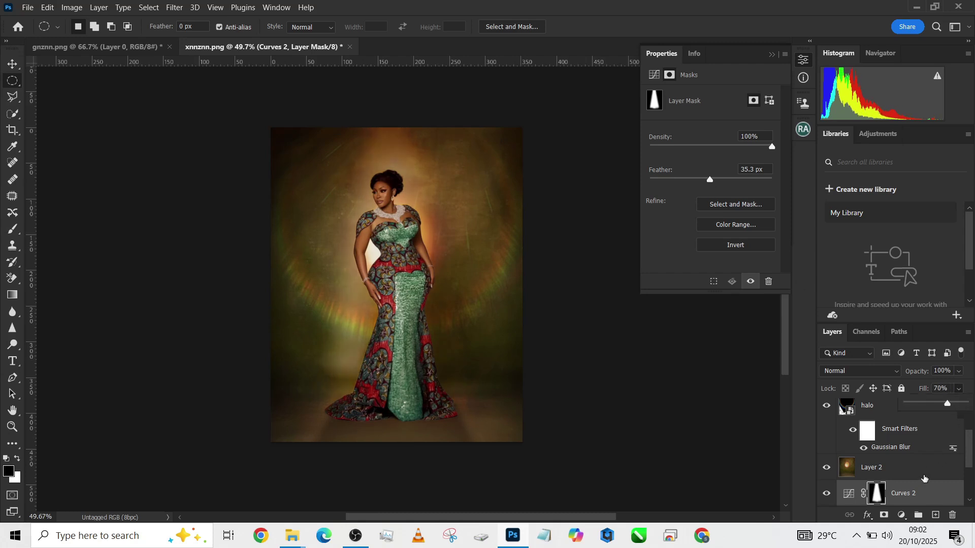
scroll(924, 479, down, 3)
alt+click(826, 493)
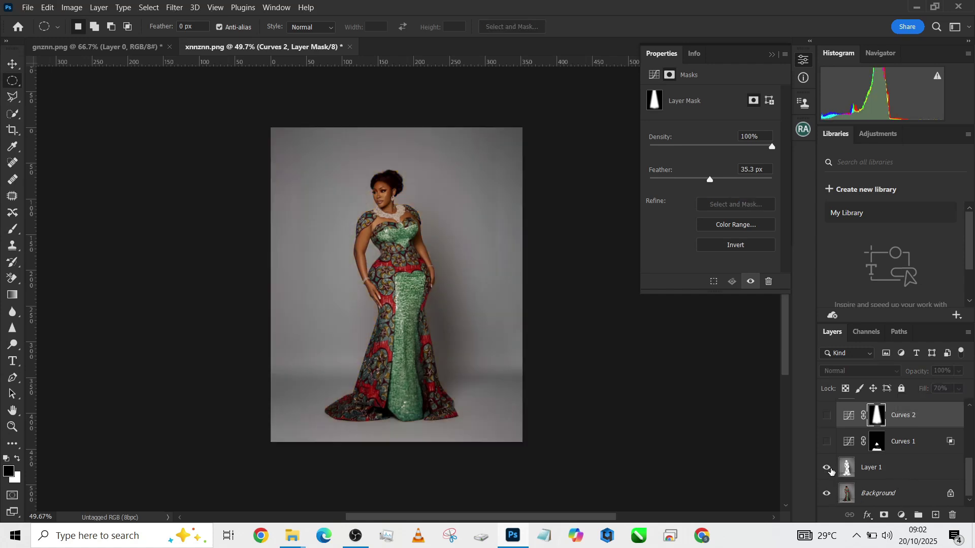
Show the warm Layer 2 backdrop and the glowing halo ring
scroll(831, 446, up, 5)
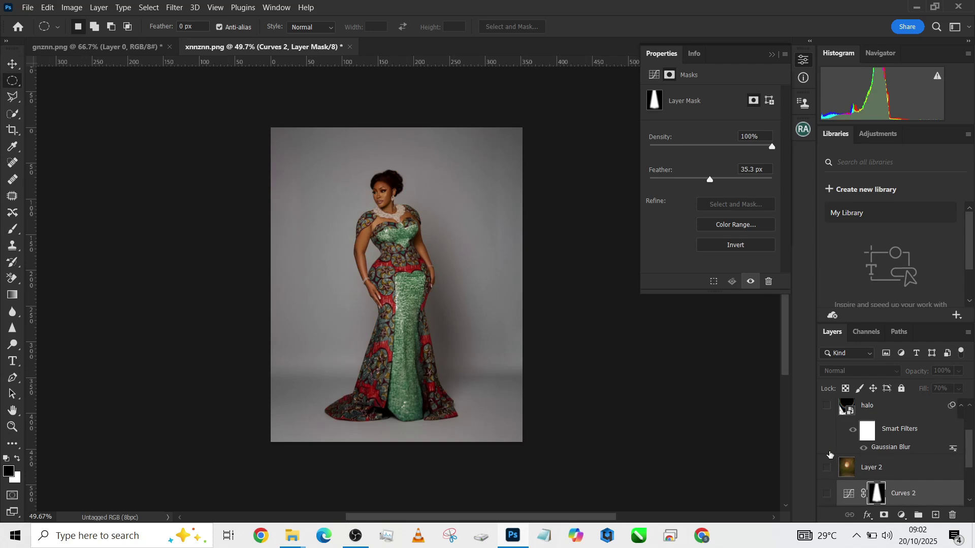
scroll(843, 447, down, 5)
scroll(857, 461, up, 2)
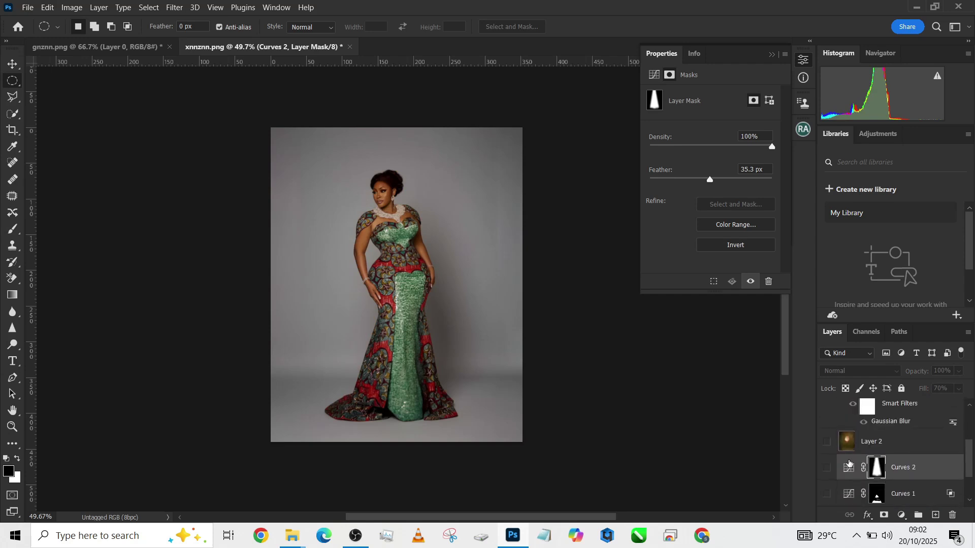
click(826, 442)
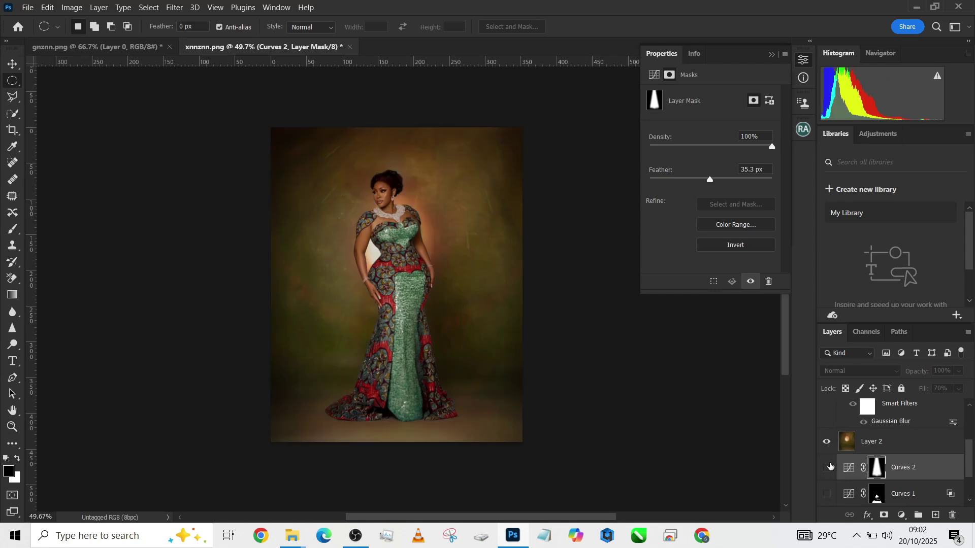
scroll(830, 466, down, 2)
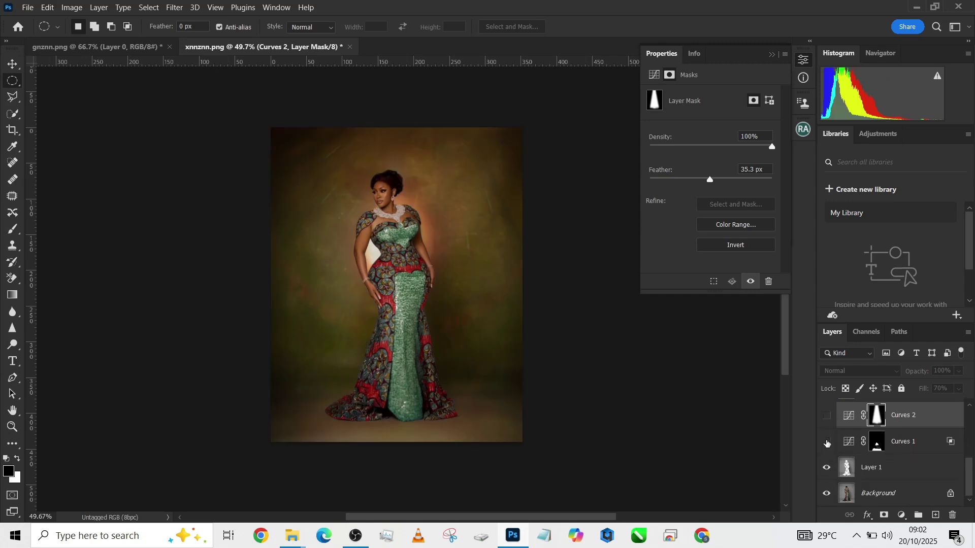
scroll(827, 443, up, 3)
click(828, 432)
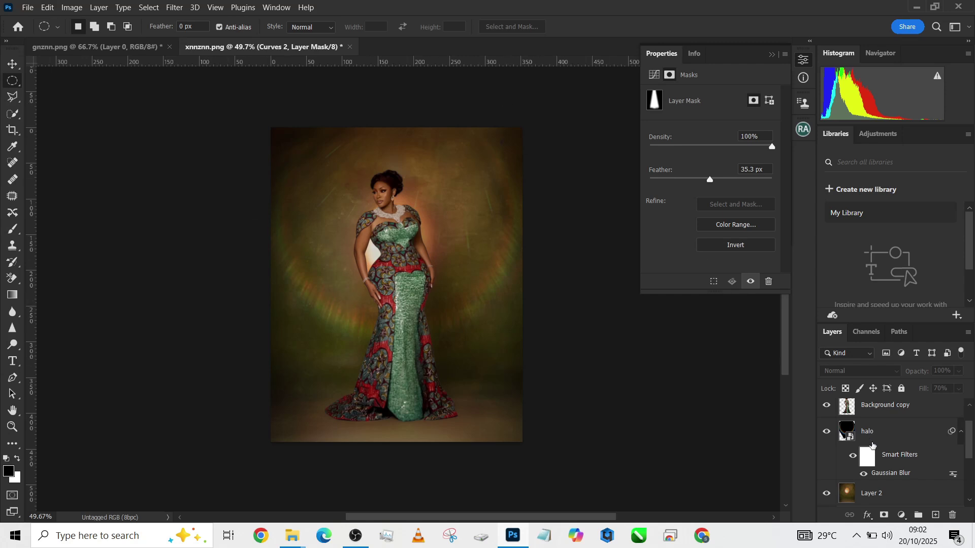
Turn on Curves 1 and Curves 2, toggling Curves 2 to compare its brightening
scroll(873, 445, down, 3)
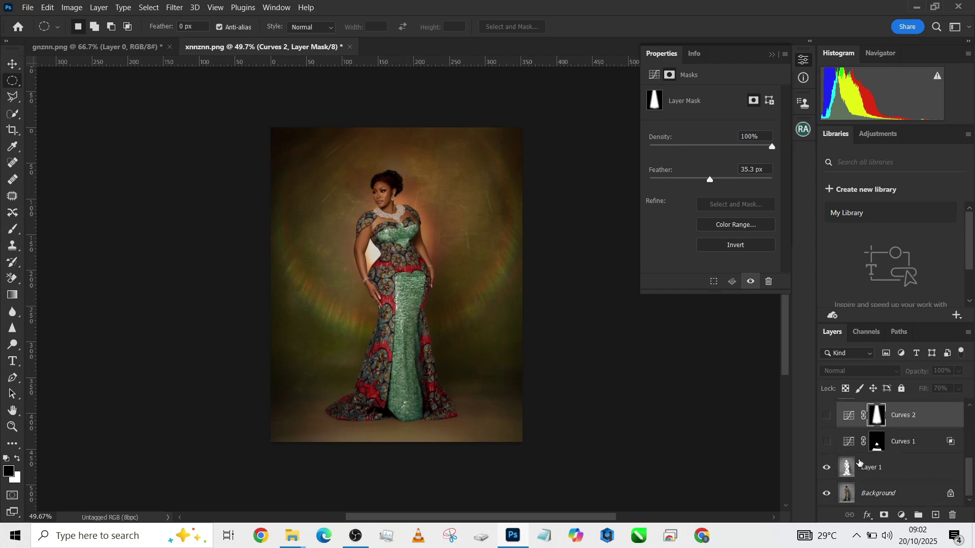
click(828, 442)
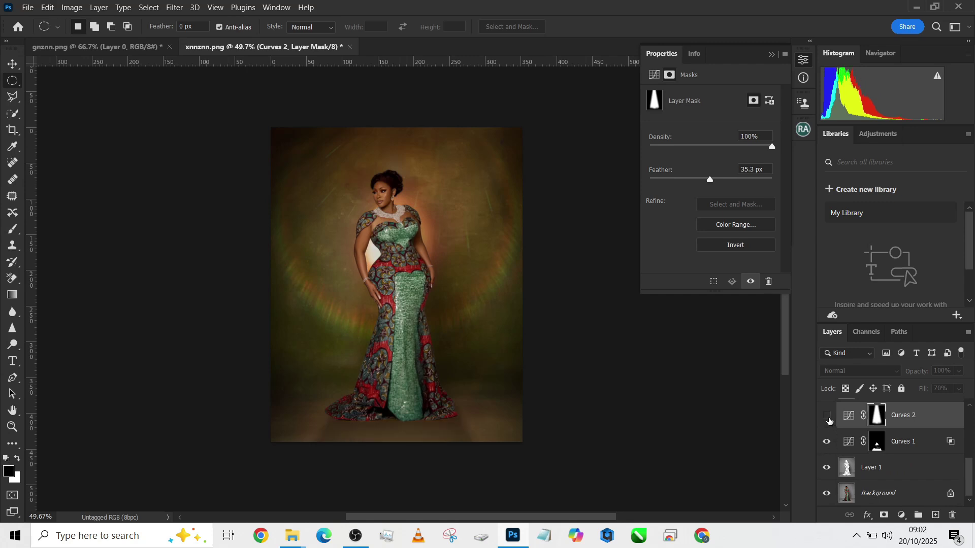
click(828, 417)
click(827, 418)
click(828, 418)
click(828, 417)
click(828, 419)
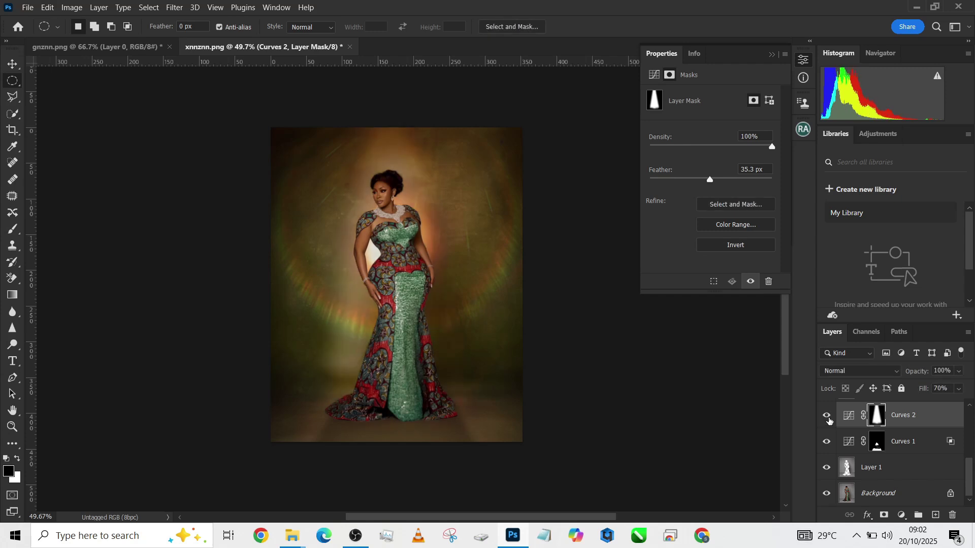
click(828, 418)
click(828, 418)
Preview the Color Lookup 1 grade, then delete that layer
scroll(839, 423, up, 3)
click(826, 415)
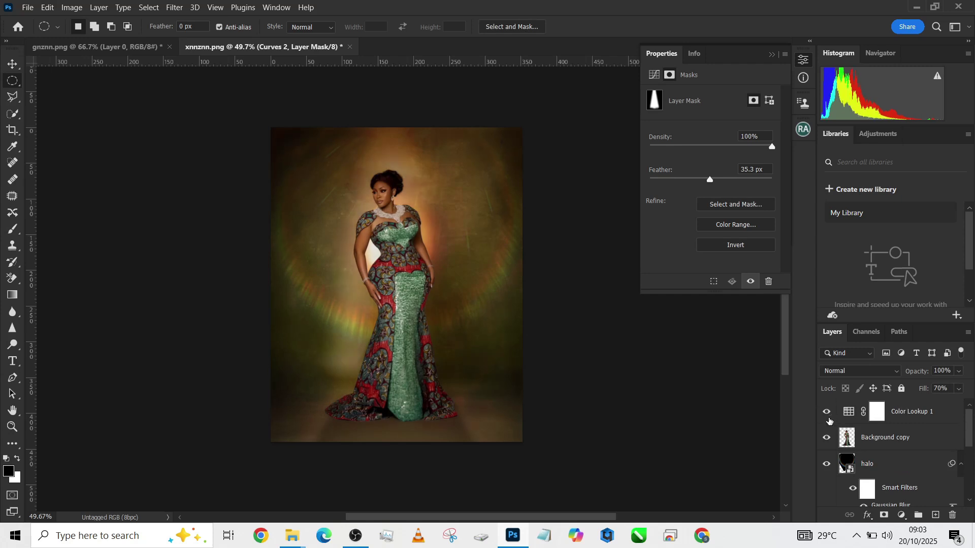
click(928, 411)
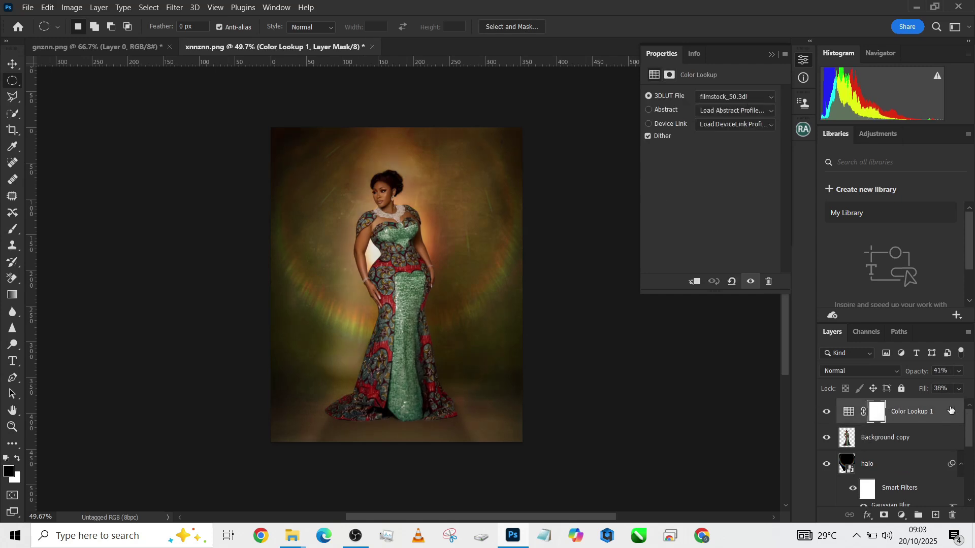
key(Delete)
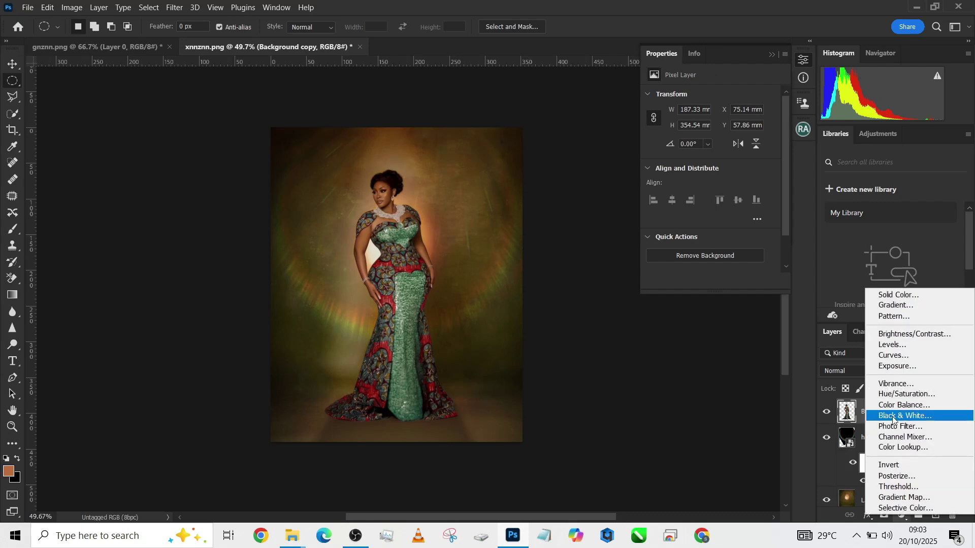
Add a Curves adjustment, lift the RGB black point slightly, and pull blue from the shadows
click(889, 356)
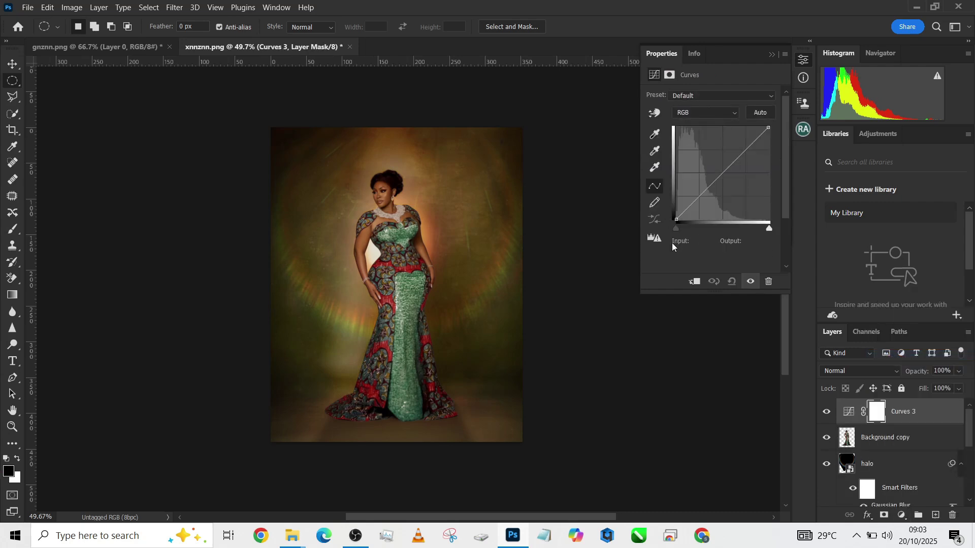
drag(678, 223, 678, 220)
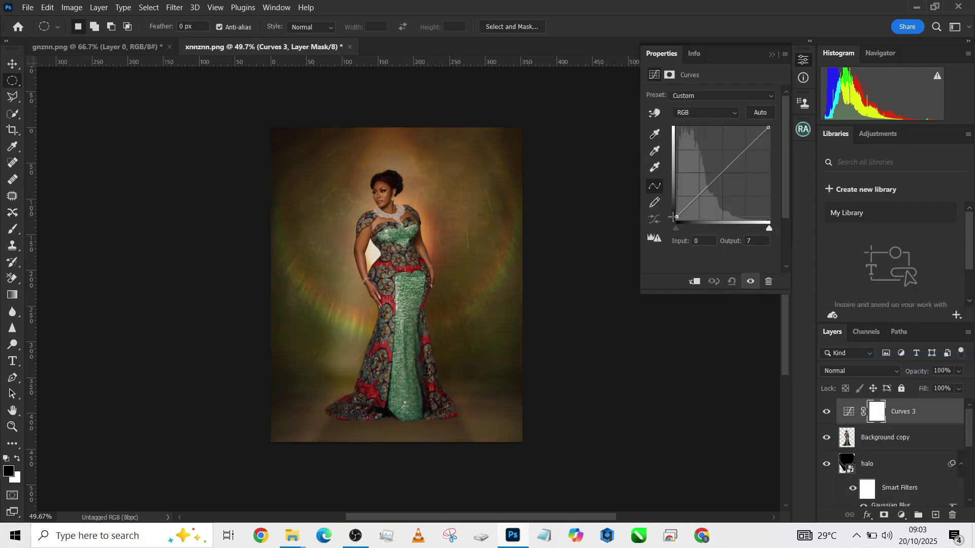
click(705, 113)
click(700, 155)
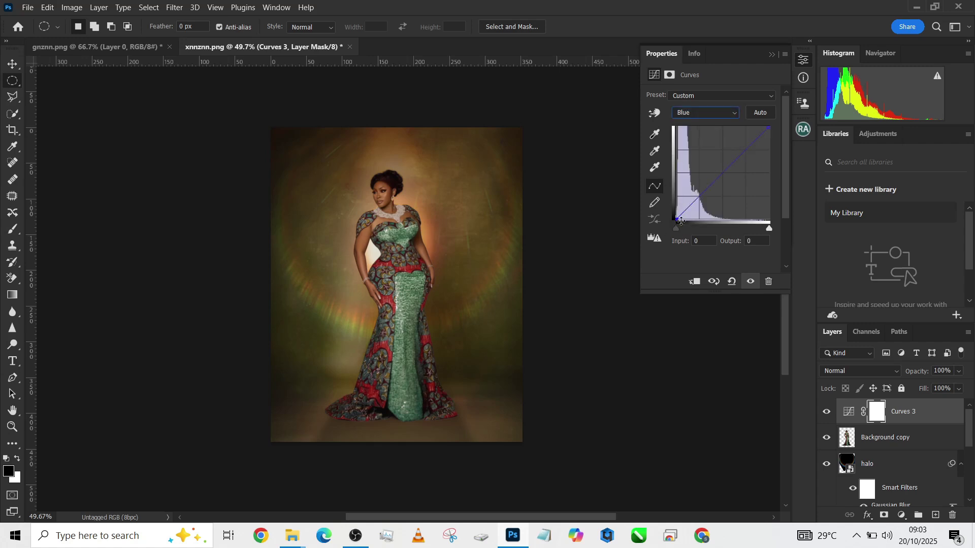
mouse_move(680, 220)
mouse_down()
mouse_move(687, 231)
mouse_move(669, 214)
mouse_up()
Cut green and trim red in the shadows on their channel curves
click(706, 113)
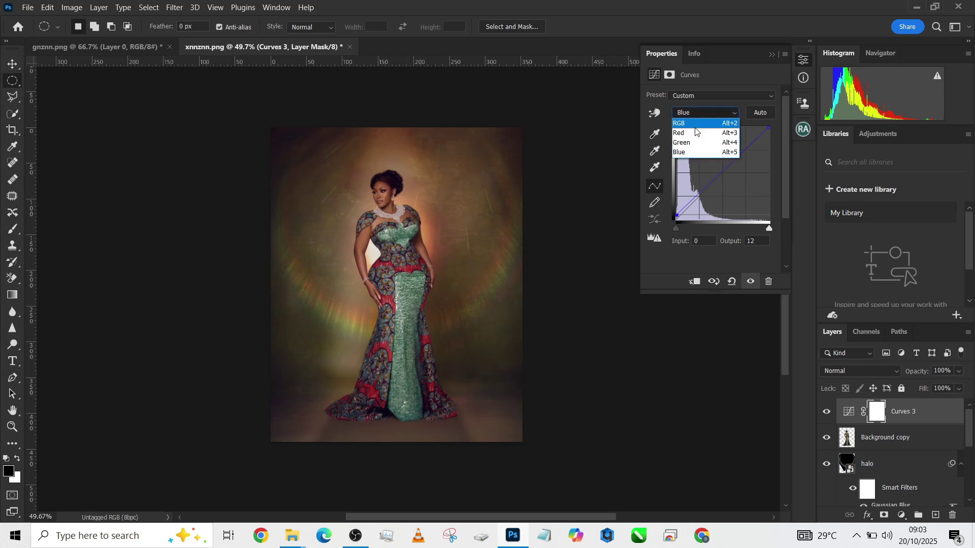
click(691, 143)
mouse_move(678, 221)
mouse_down()
mouse_move(671, 208)
mouse_move(680, 227)
mouse_up()
click(697, 112)
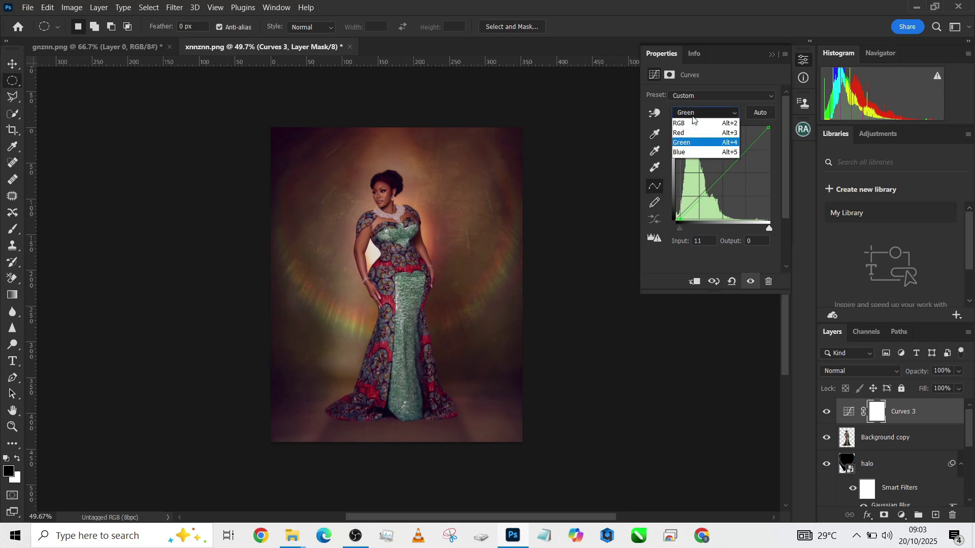
click(690, 132)
drag(679, 218, 670, 216)
On the RGB curve, lift the black point to output 19 at input 12 and raise the midtones
click(703, 113)
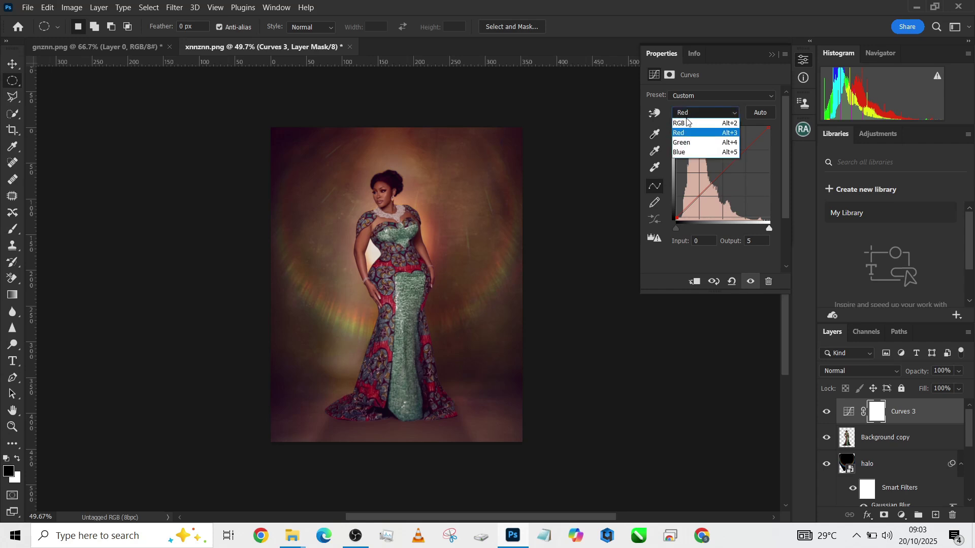
click(686, 122)
drag(676, 217, 679, 230)
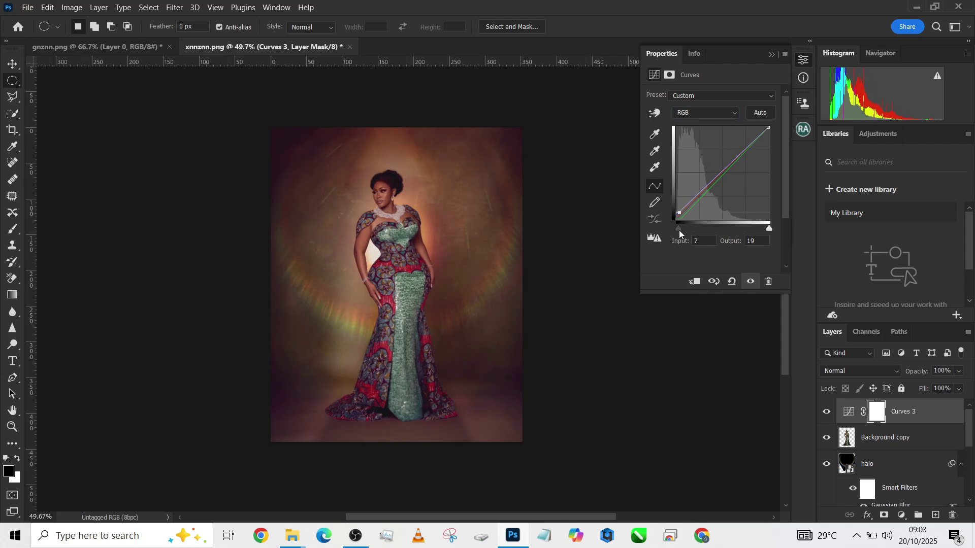
click(717, 178)
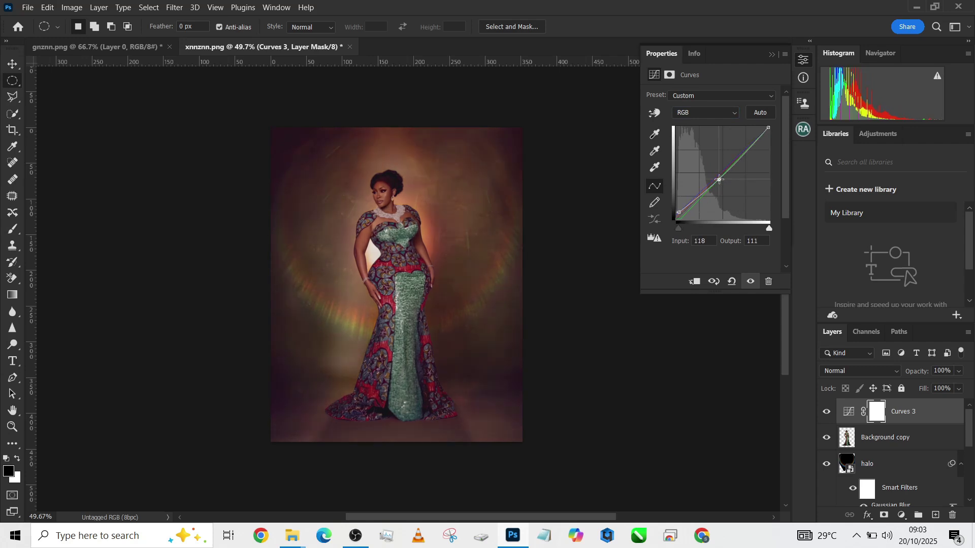
drag(716, 178, 714, 177)
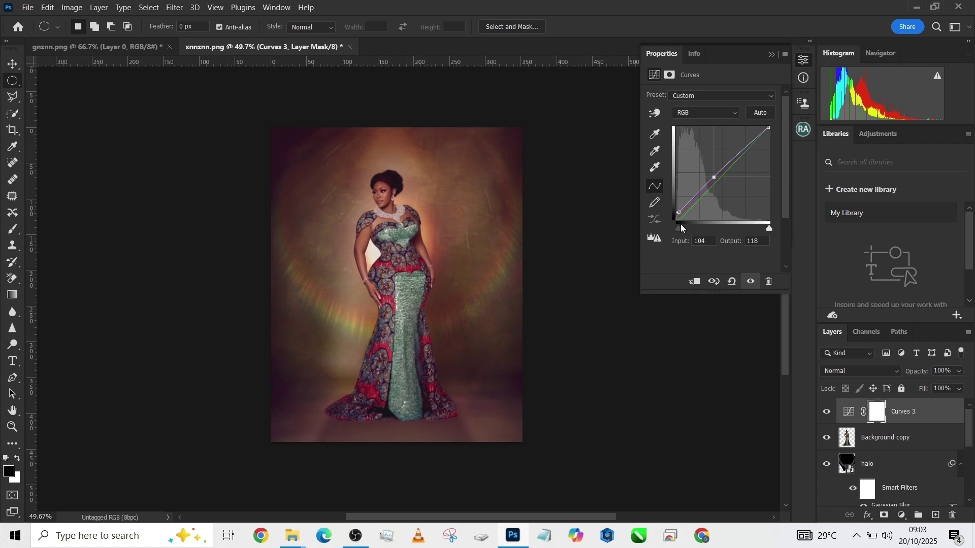
drag(681, 230, 681, 230)
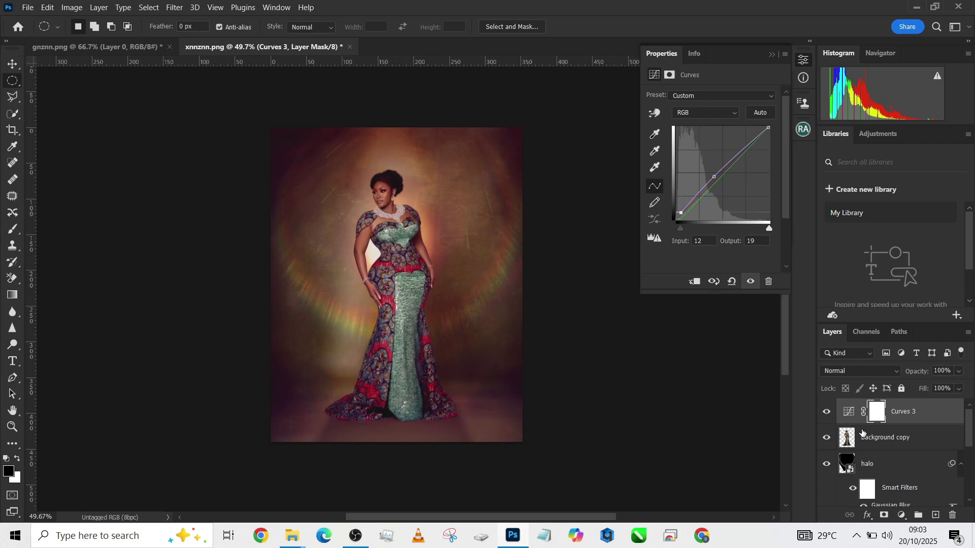
scroll(462, 322, up, 3)
scroll(462, 321, down, 2)
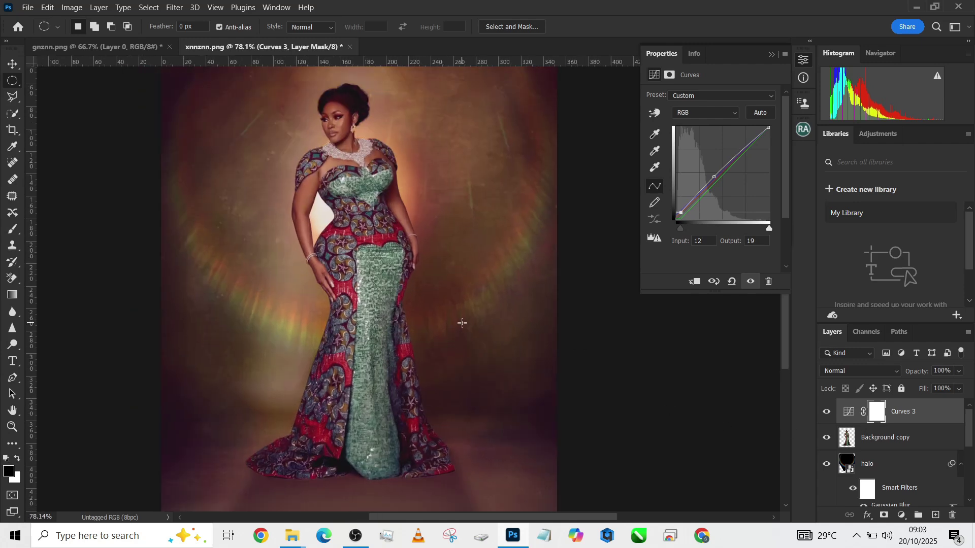